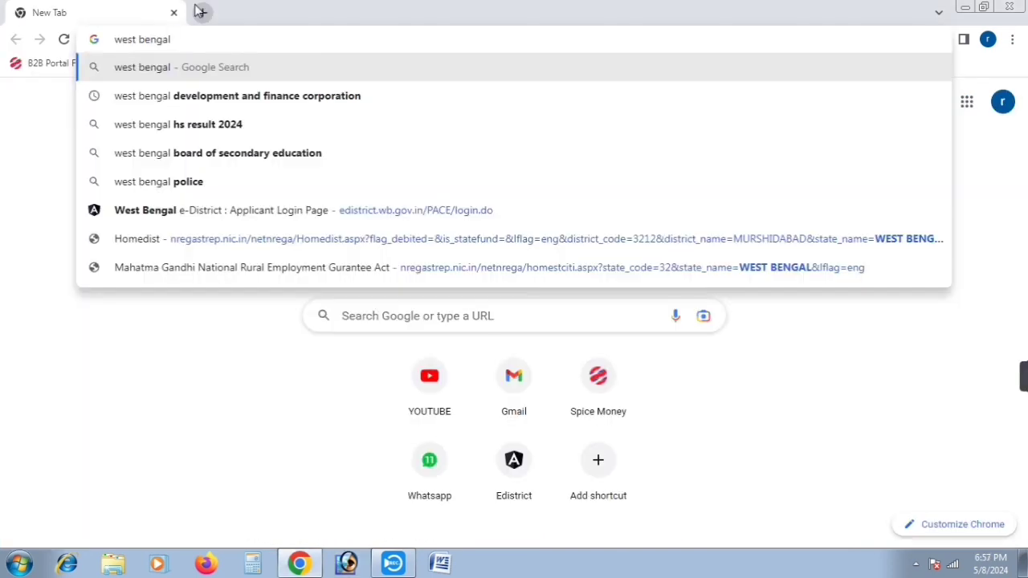
Search 'west bengal panchayat', open wbprms.in and close the Special Instructions notice.
text(pab)
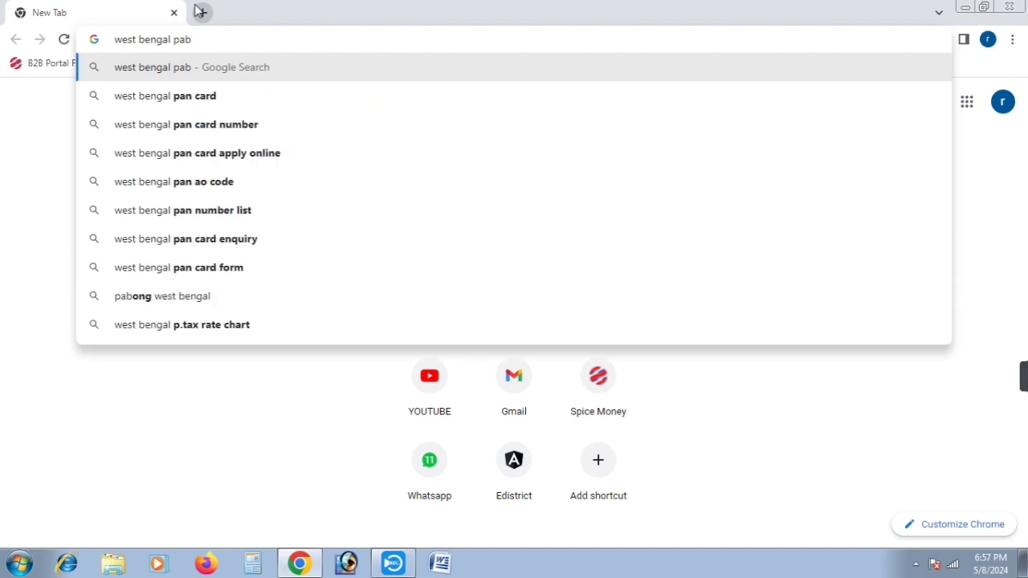
key(BackSpace)
text(nc)
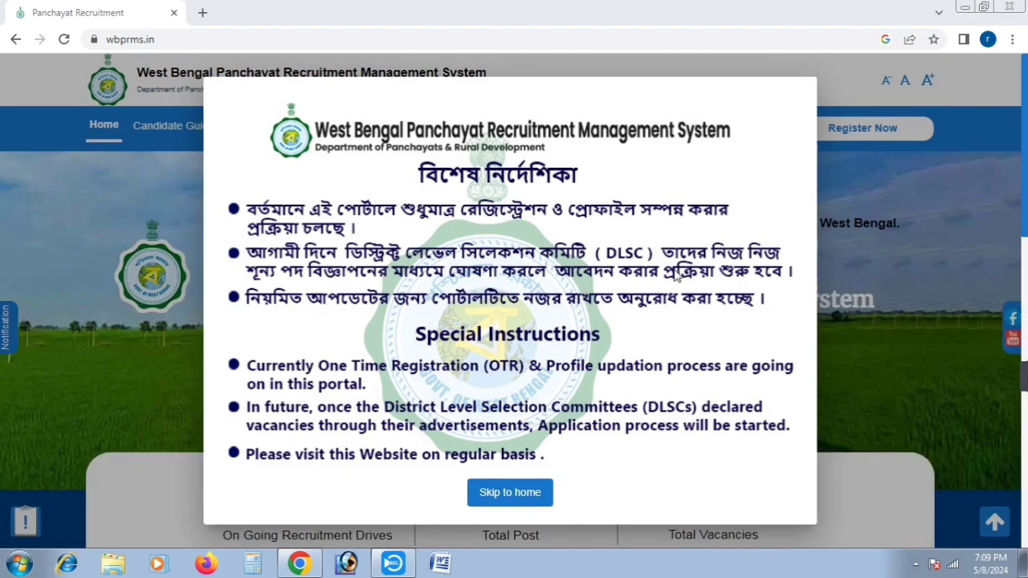
click(540, 498)
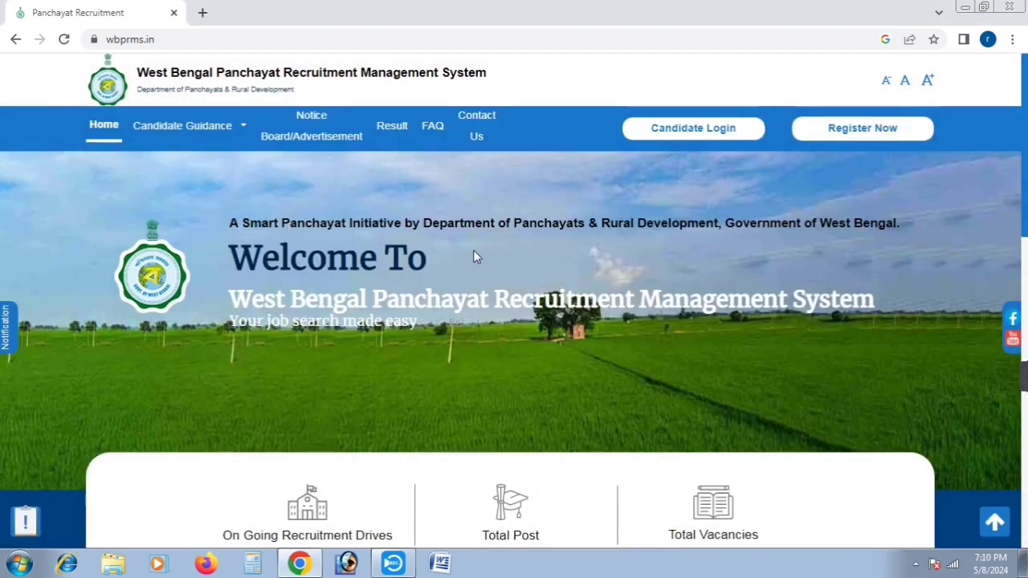
Open the registration form and enter the mobile number, e-mail ID and first name.
click(885, 138)
click(725, 273)
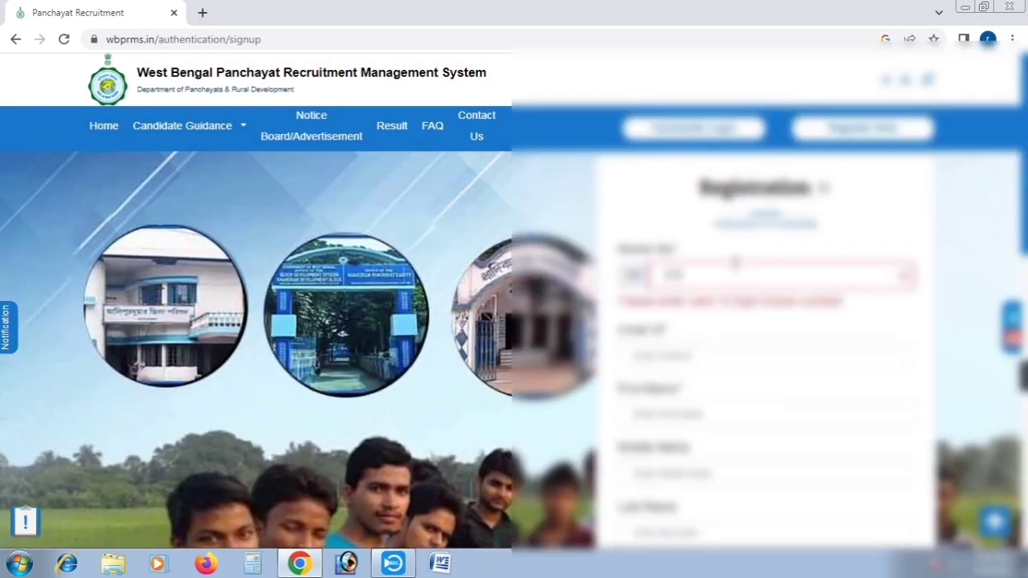
text(00)
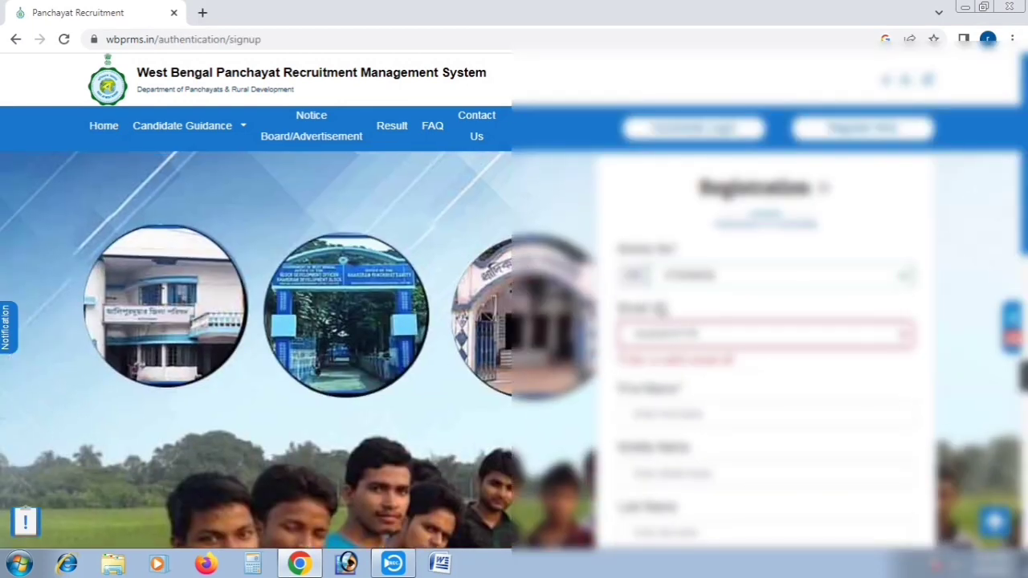
text(0@)
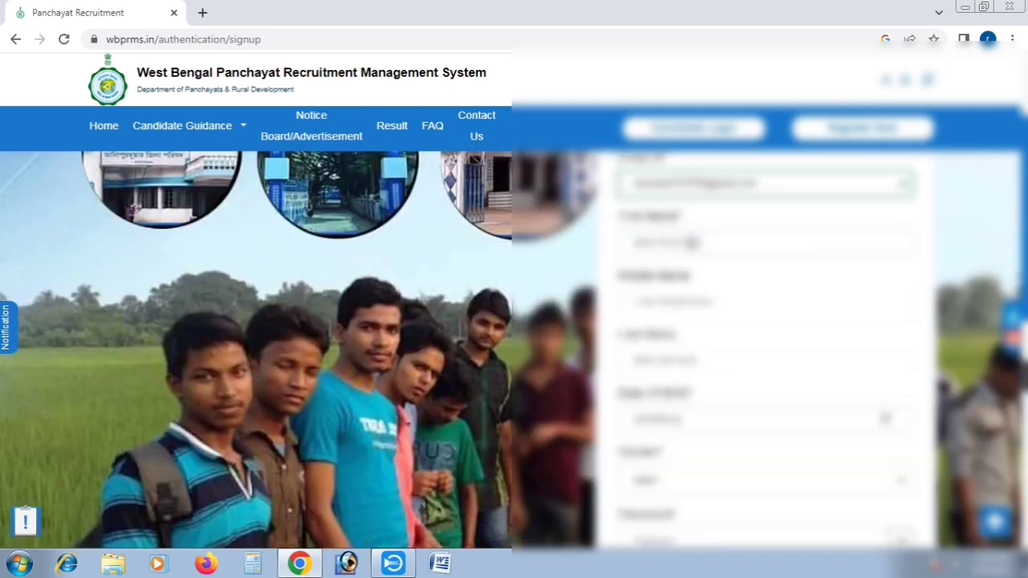
click(693, 243)
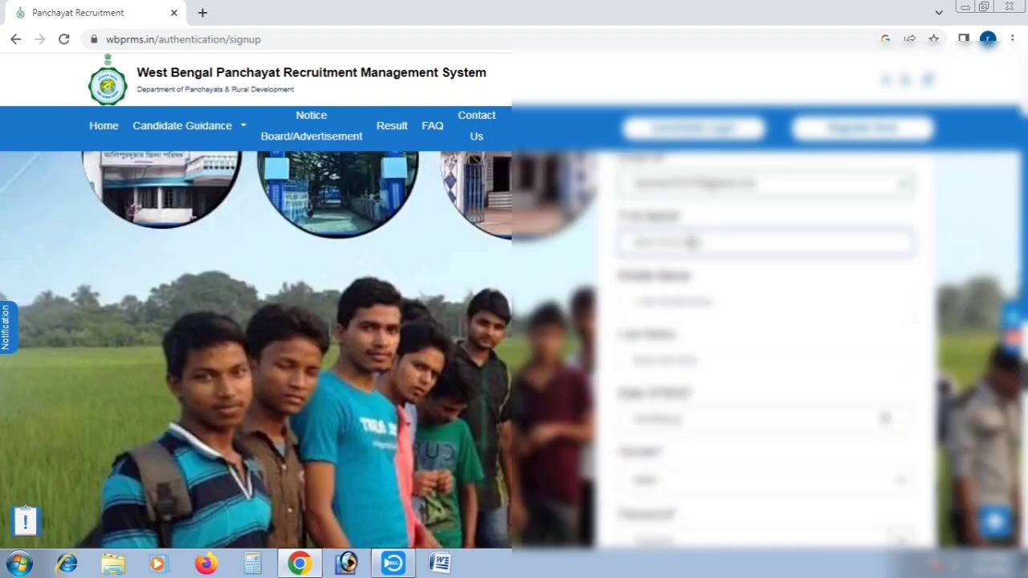
text(sub)
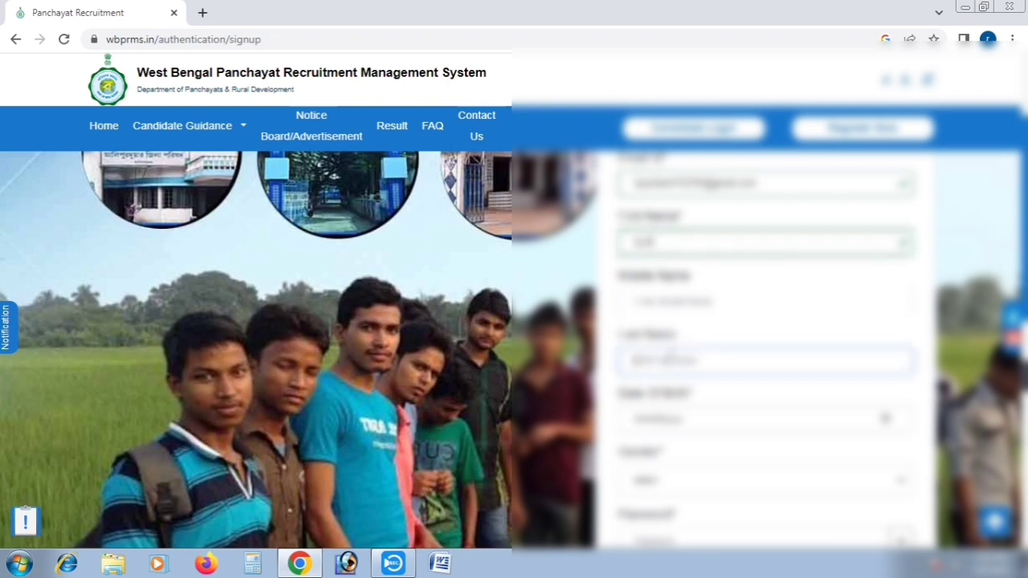
Pick the date of birth, set gender to Male and enter the account password.
scroll(684, 353, down, 2)
click(890, 271)
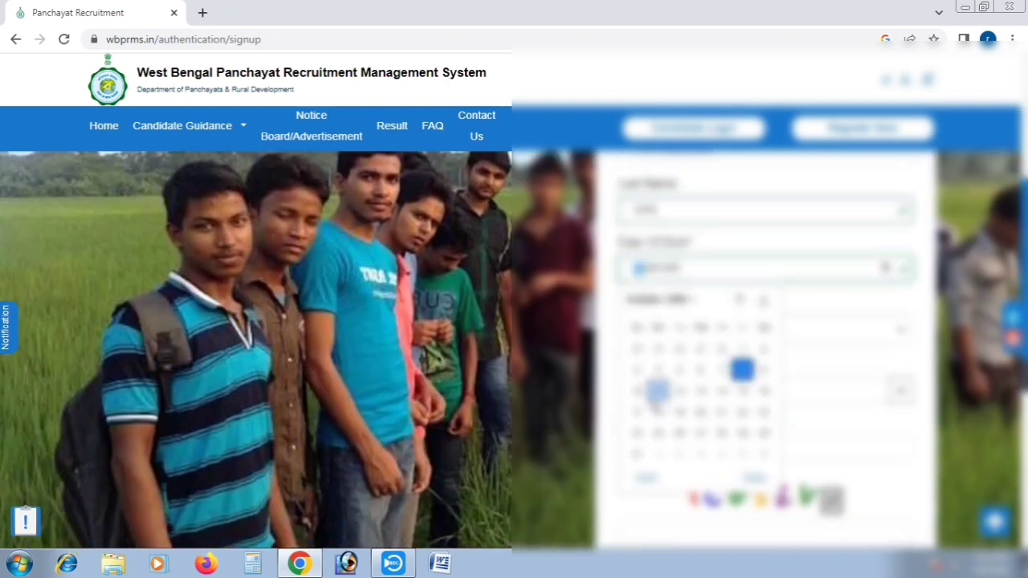
click(659, 395)
click(686, 331)
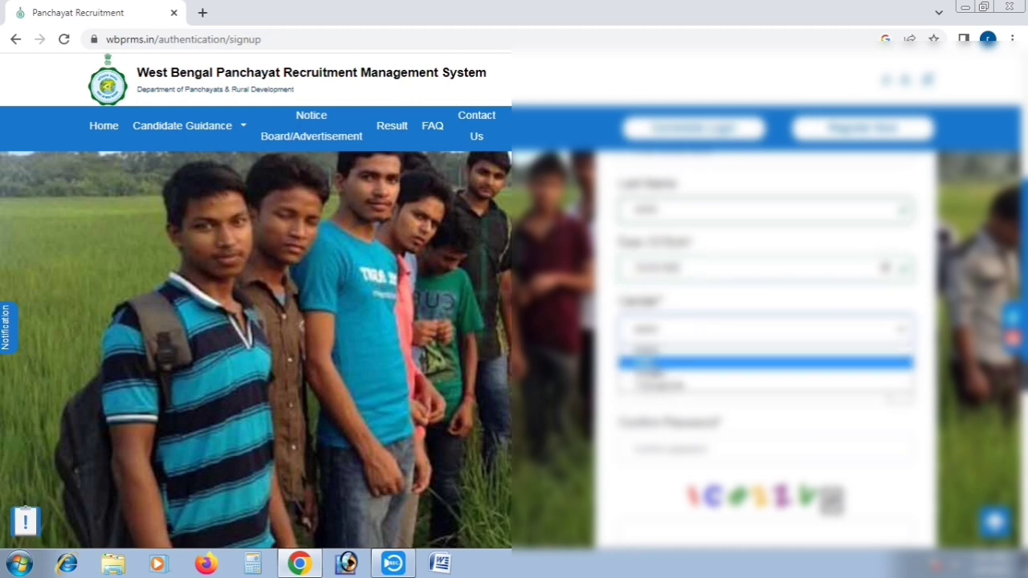
click(650, 363)
click(664, 390)
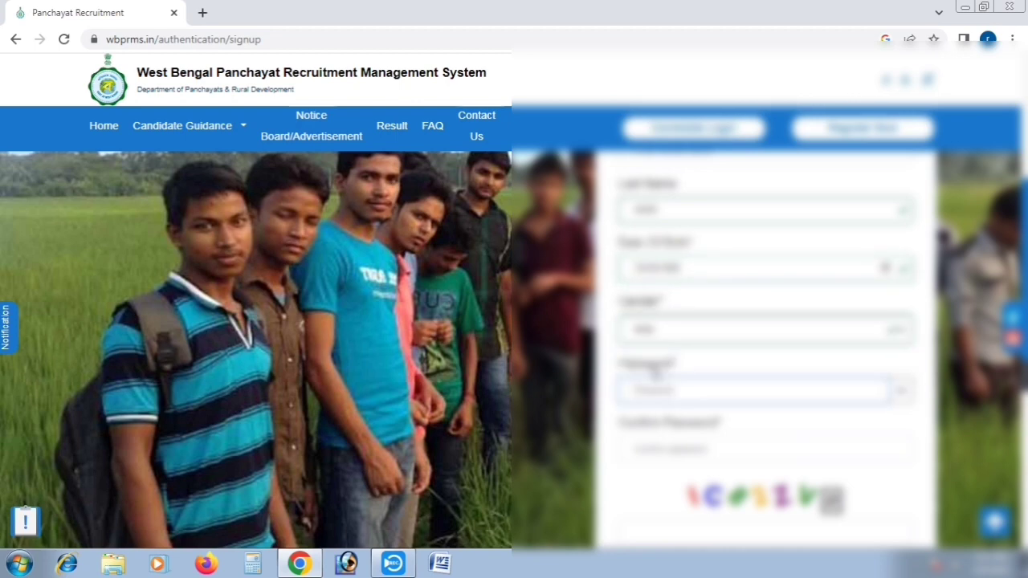
text(•)
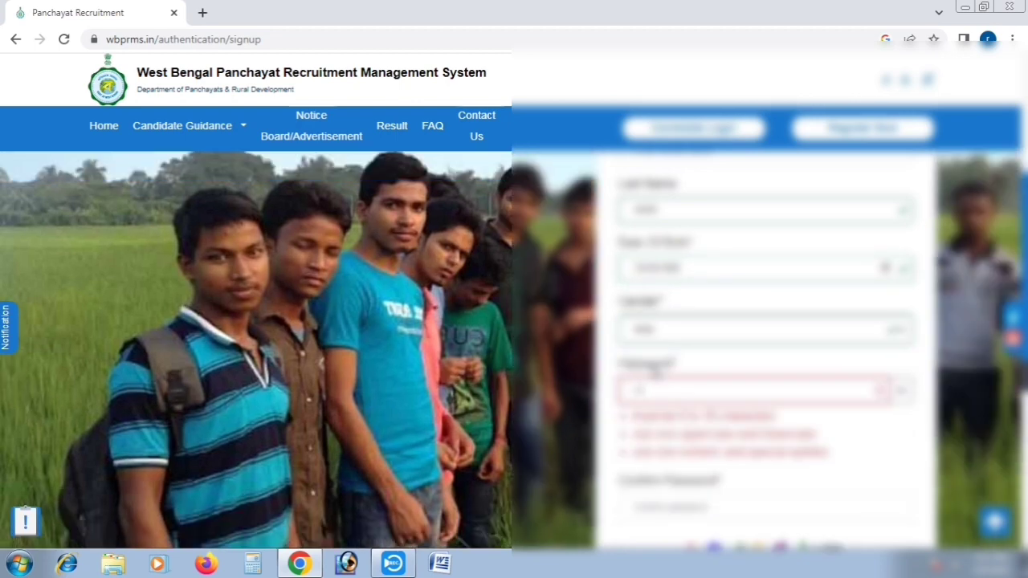
text(•••••••)
scroll(654, 373, down, 2)
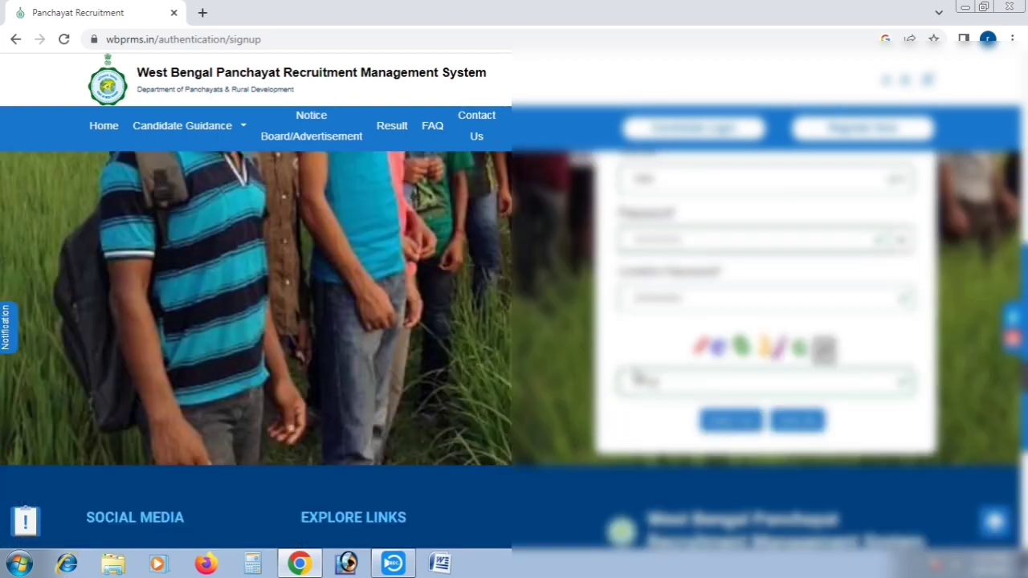
Request an OTP, enter the six-digit code and verify to complete registration.
click(796, 419)
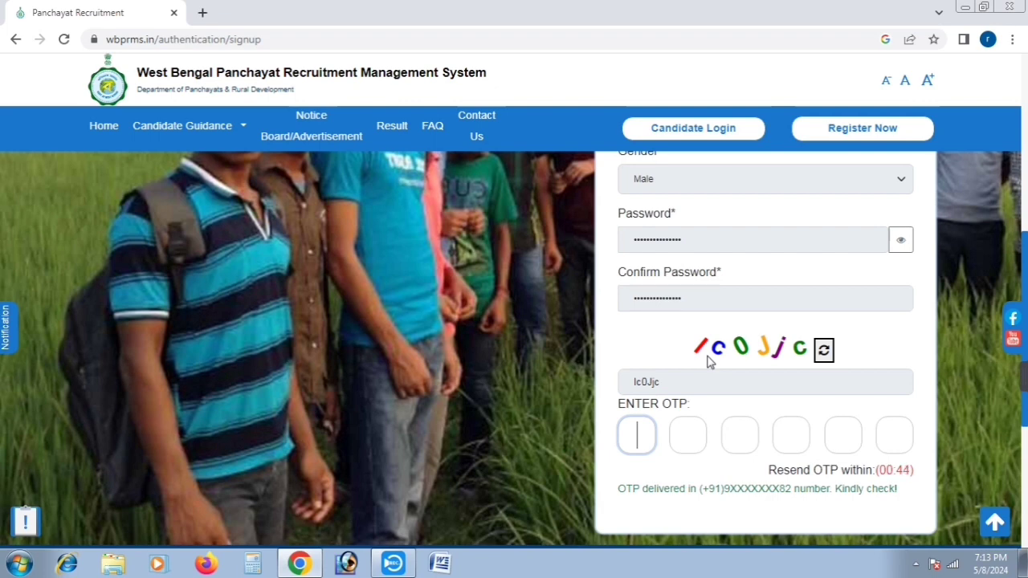
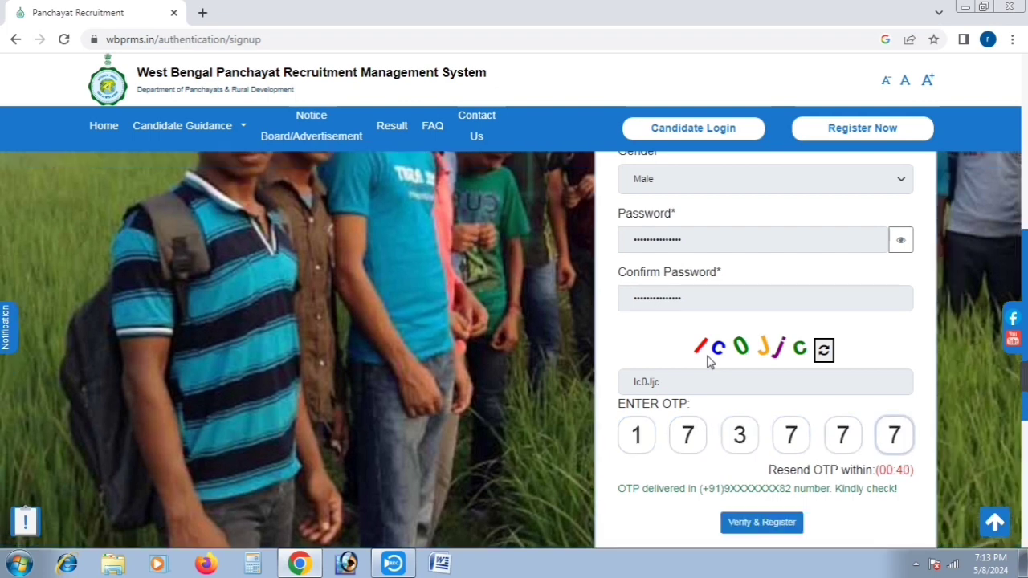
click(770, 524)
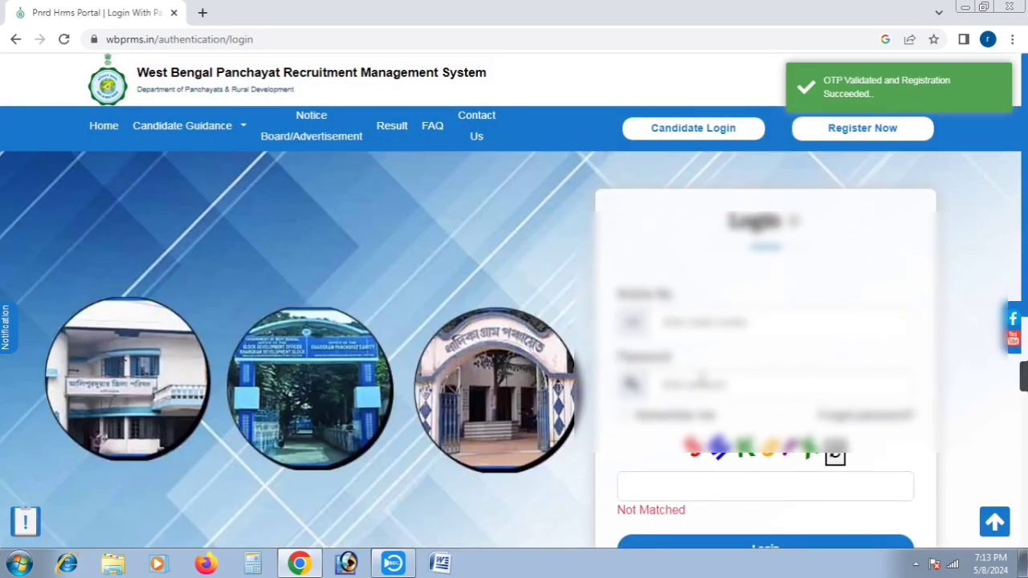
Sign in with the registered mobile number and account password.
click(713, 326)
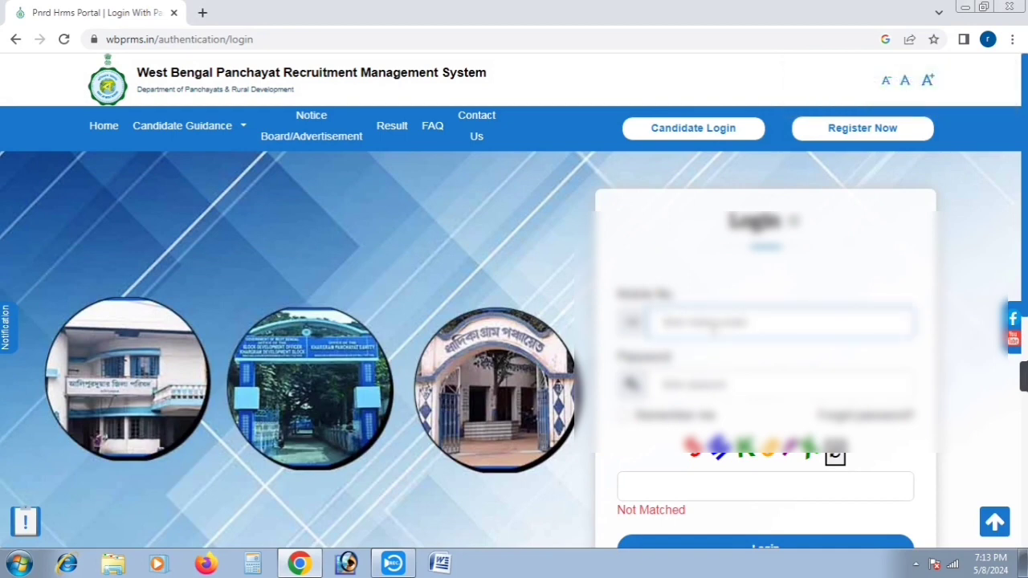
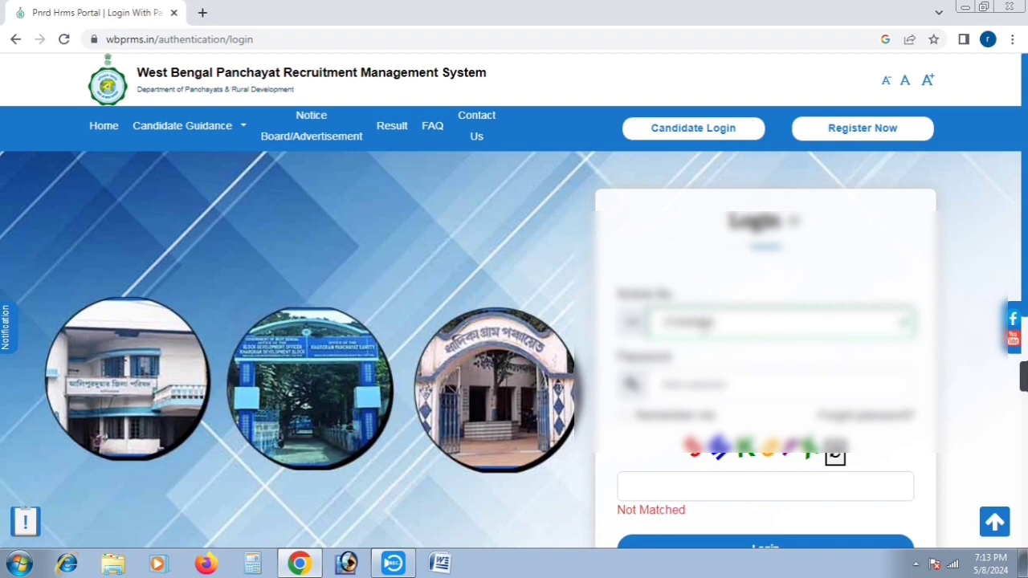
click(700, 387)
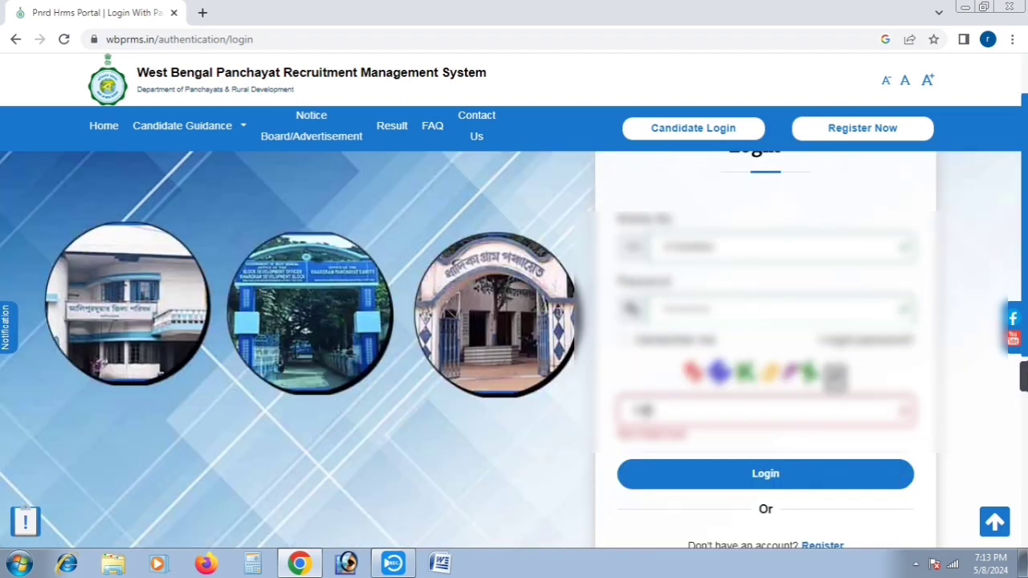
text(K)
text(s)
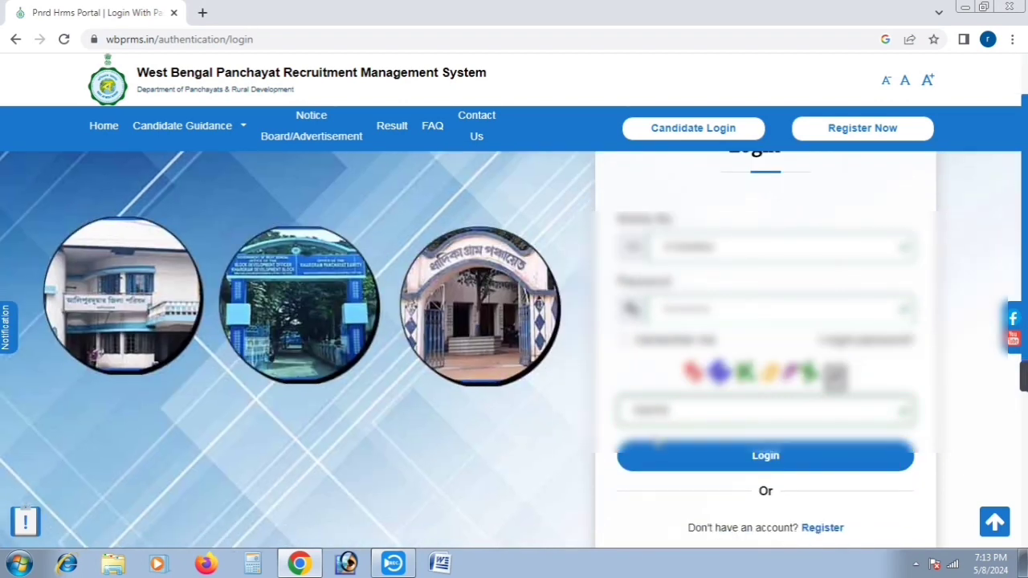
click(658, 456)
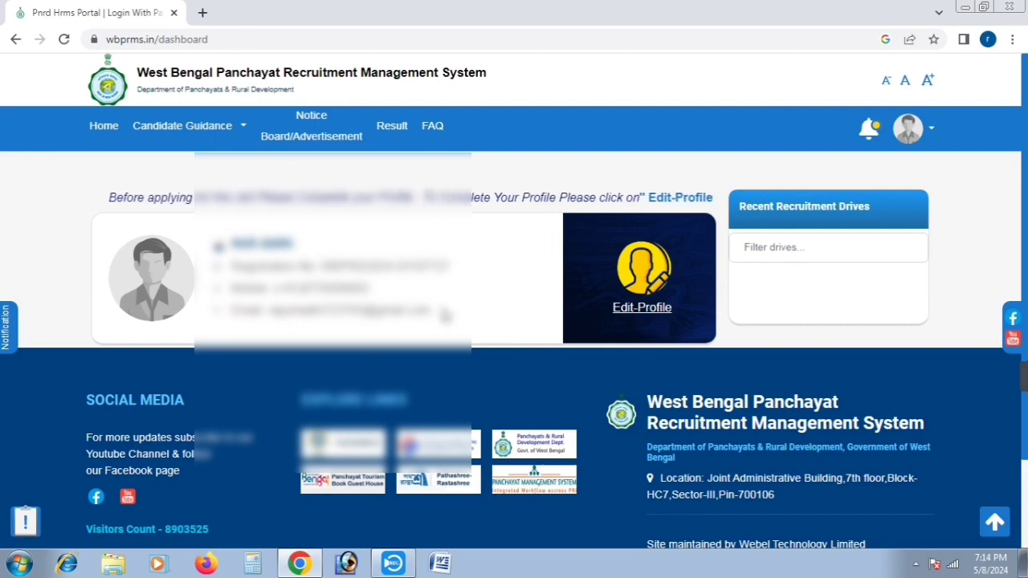
Open Edit-Profile from the dashboard and go through the profile photo and signature uploads.
scroll(443, 316, down, 3)
scroll(674, 331, up, 3)
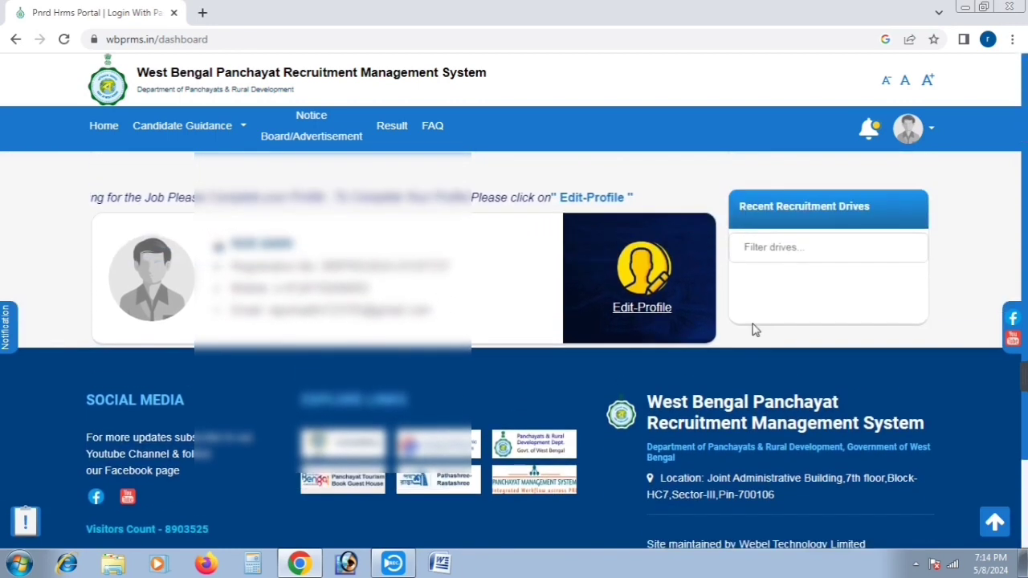
click(648, 310)
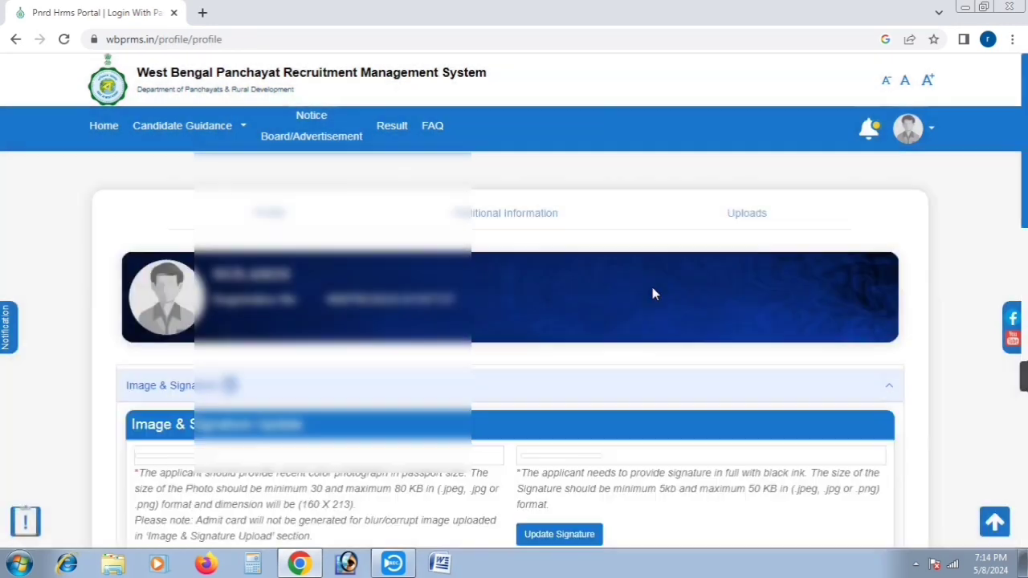
scroll(612, 334, down, 5)
scroll(328, 360, up, 5)
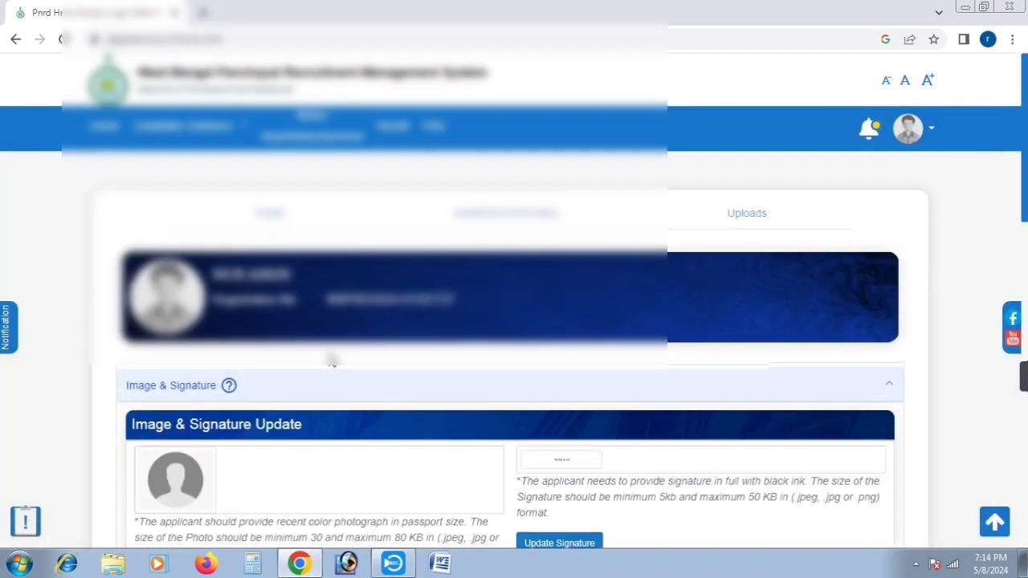
scroll(337, 358, down, 3)
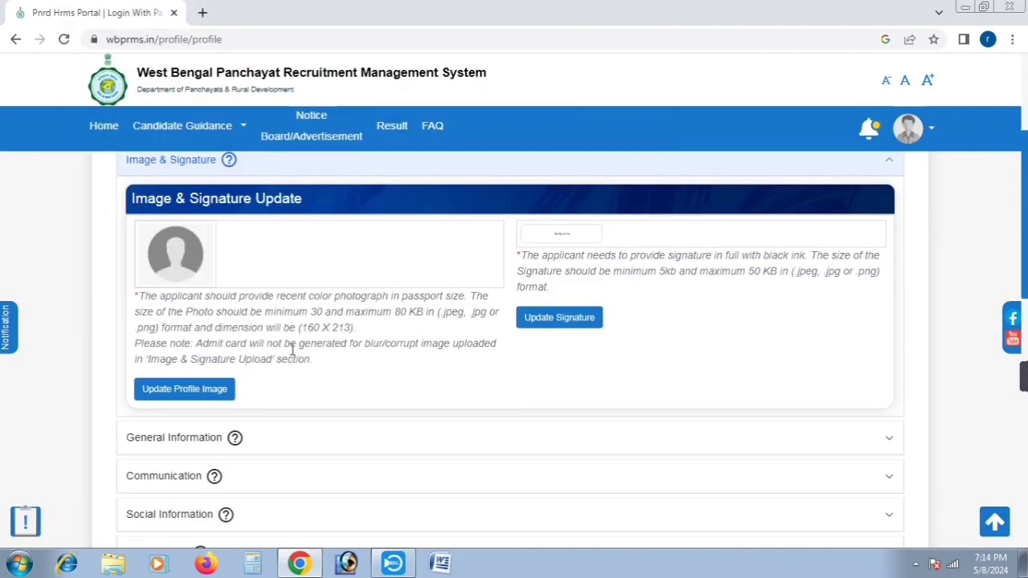
scroll(294, 354, down, 1)
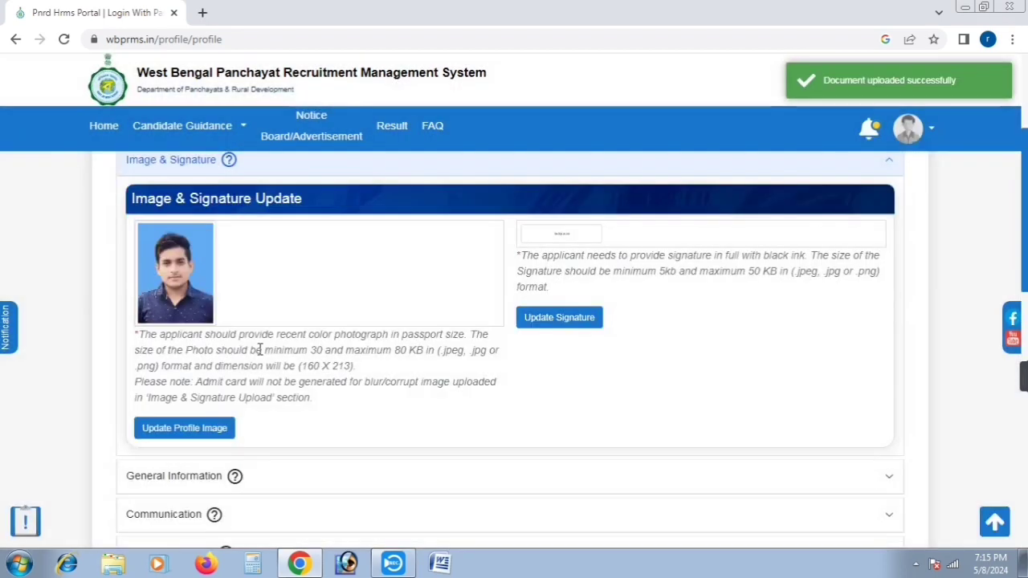
scroll(349, 359, up, 3)
scroll(397, 370, down, 3)
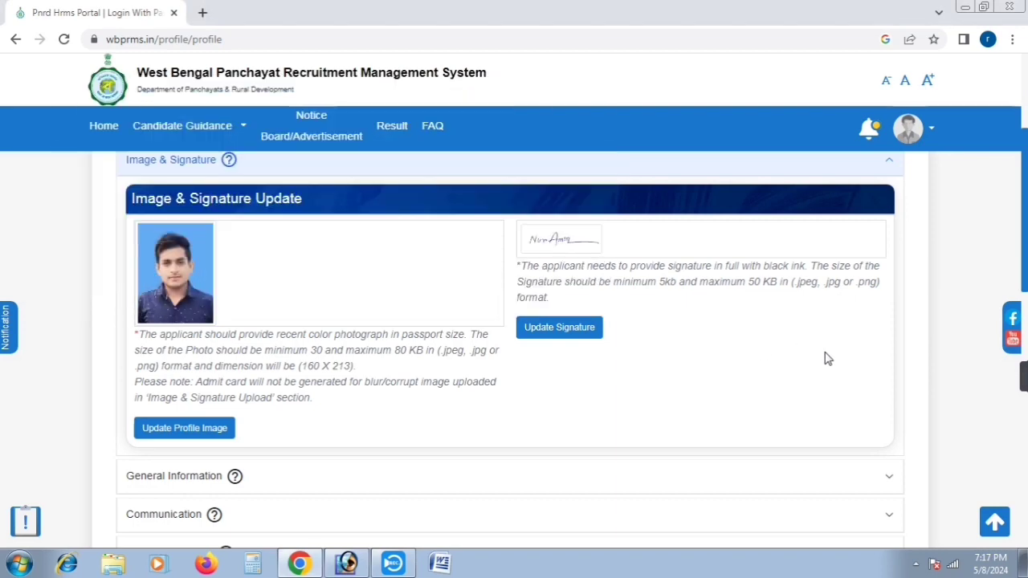
Edit General Information, choosing the candidate's blood group and marital status.
scroll(771, 358, down, 3)
scroll(771, 358, down, 1)
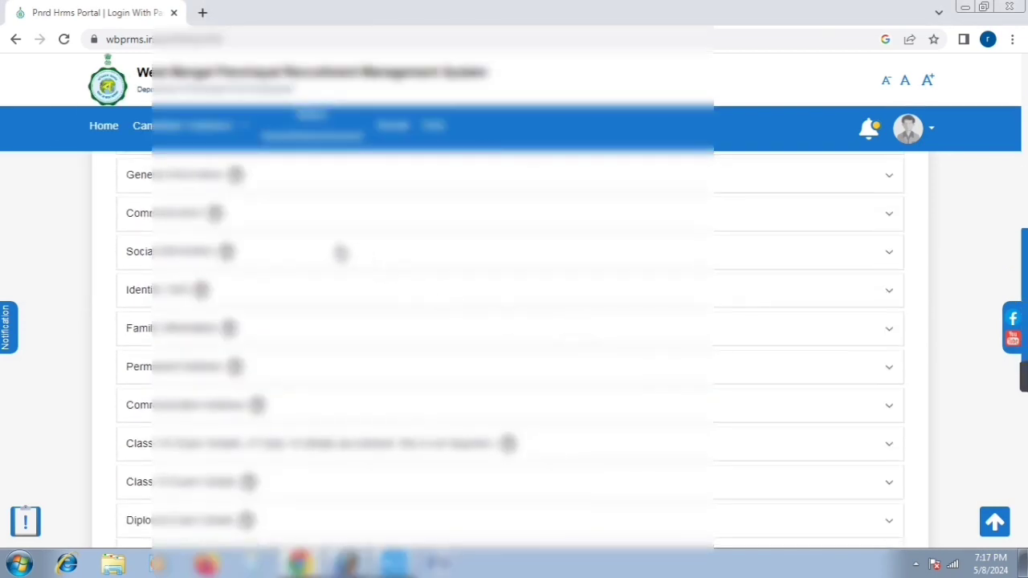
scroll(340, 252, up, 1)
click(191, 257)
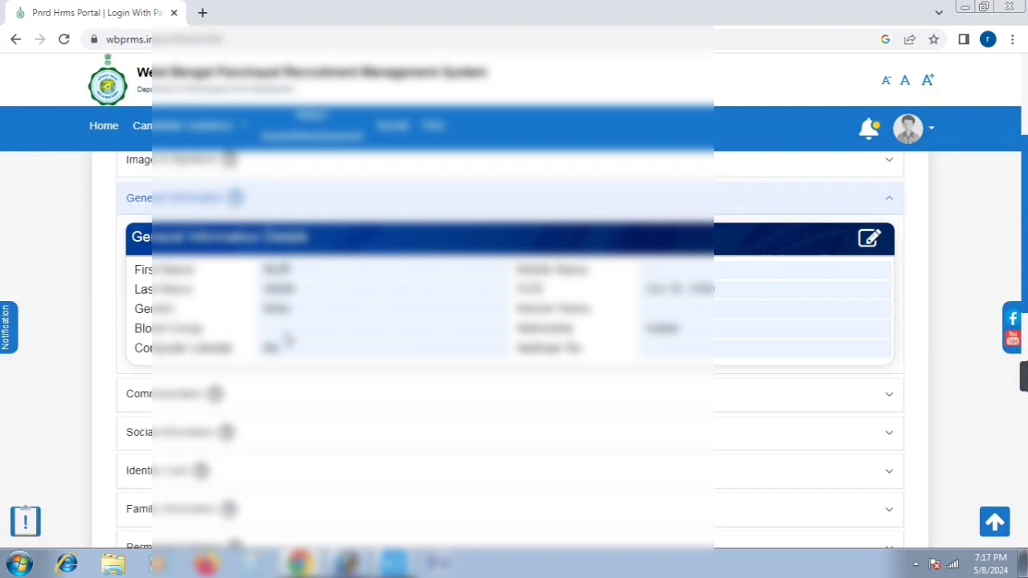
click(873, 240)
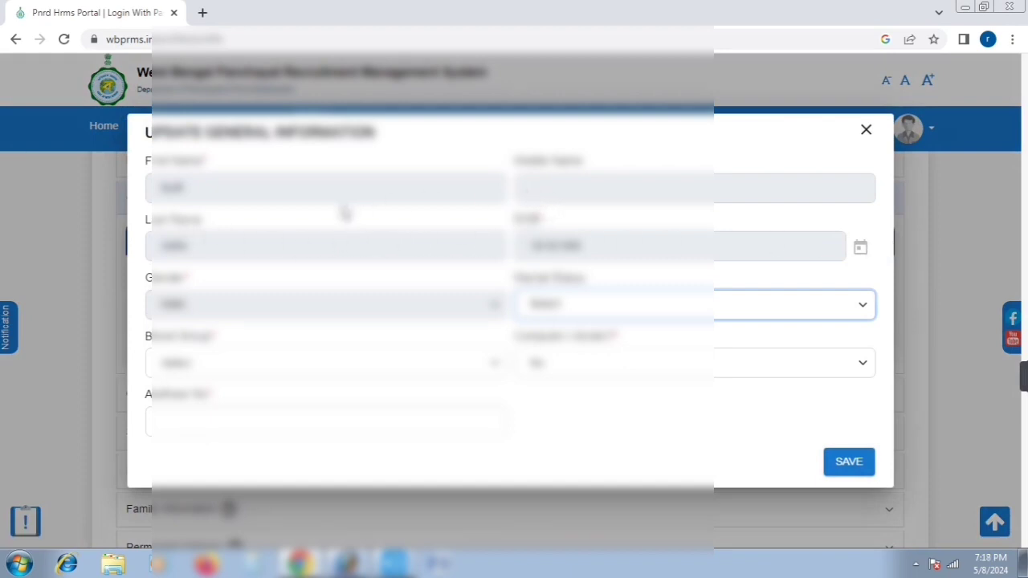
click(209, 363)
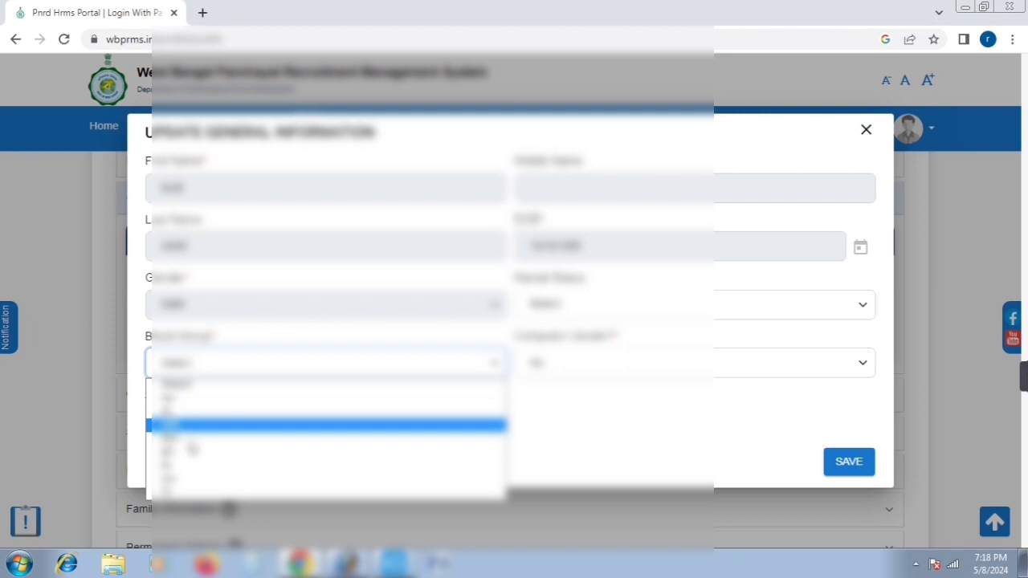
click(201, 450)
click(616, 315)
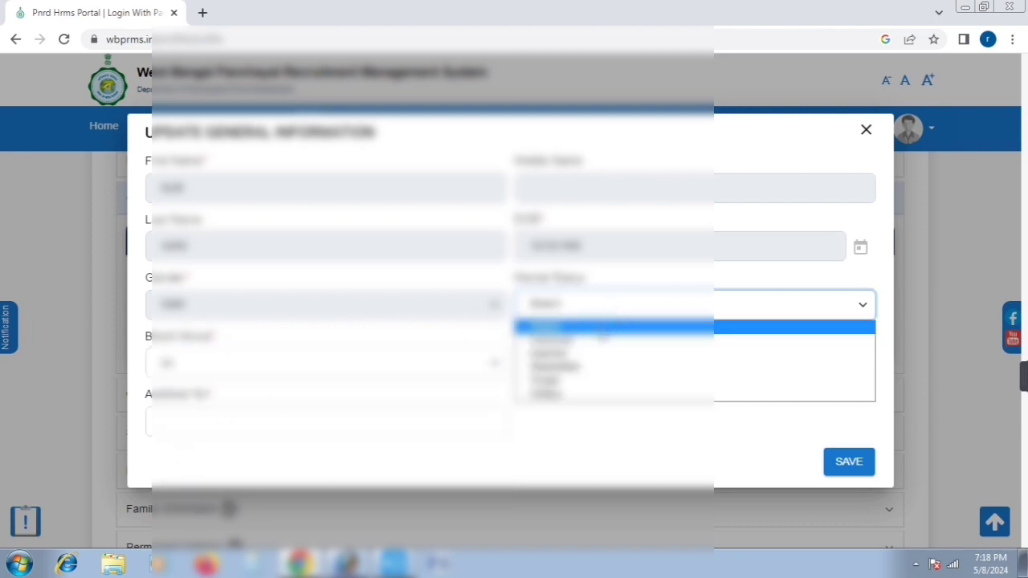
click(560, 374)
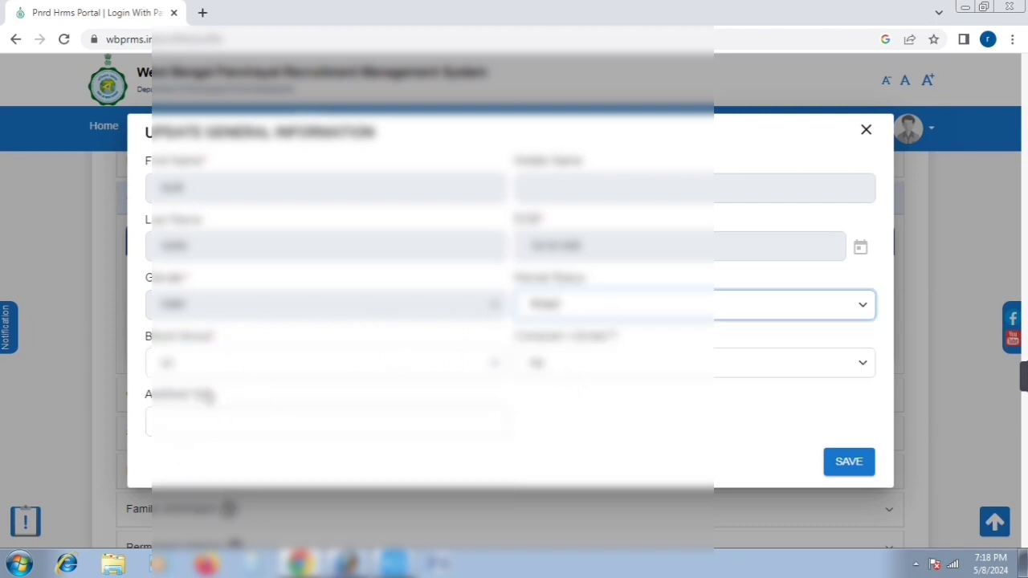
Enter the Aadhaar number, set Computer Literate to Yes and save General Information.
click(203, 429)
text(2)
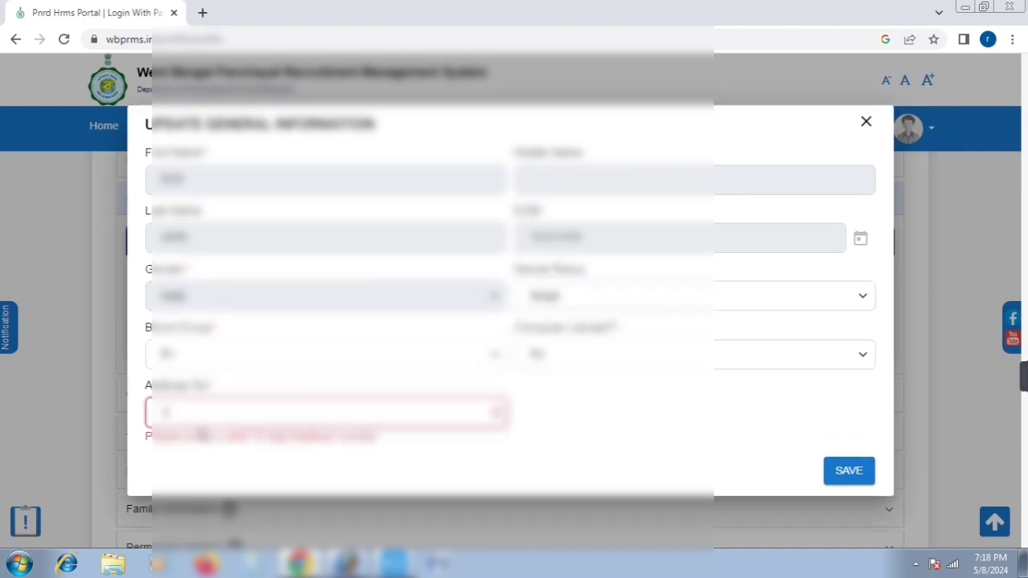
text(23456)
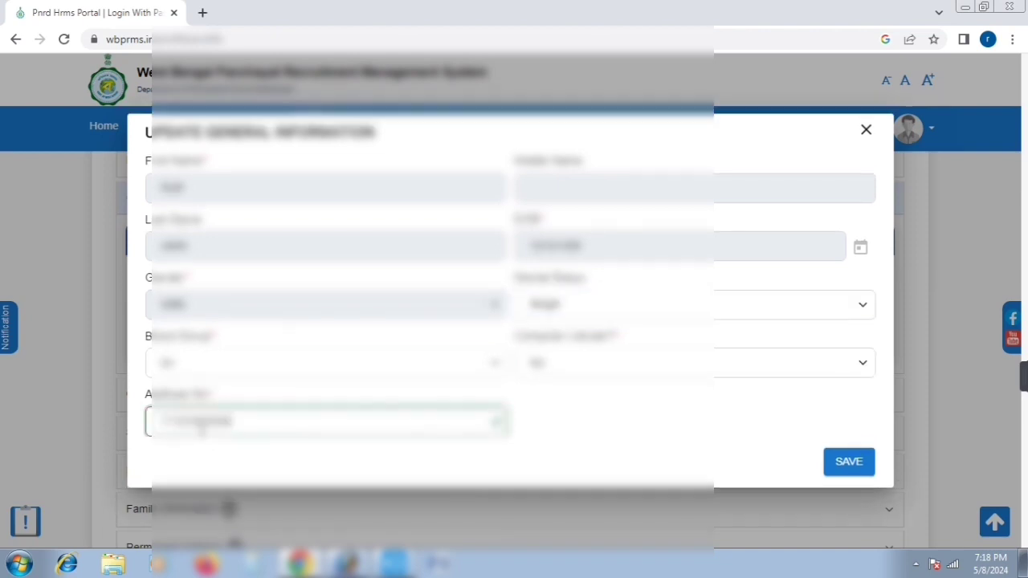
click(578, 365)
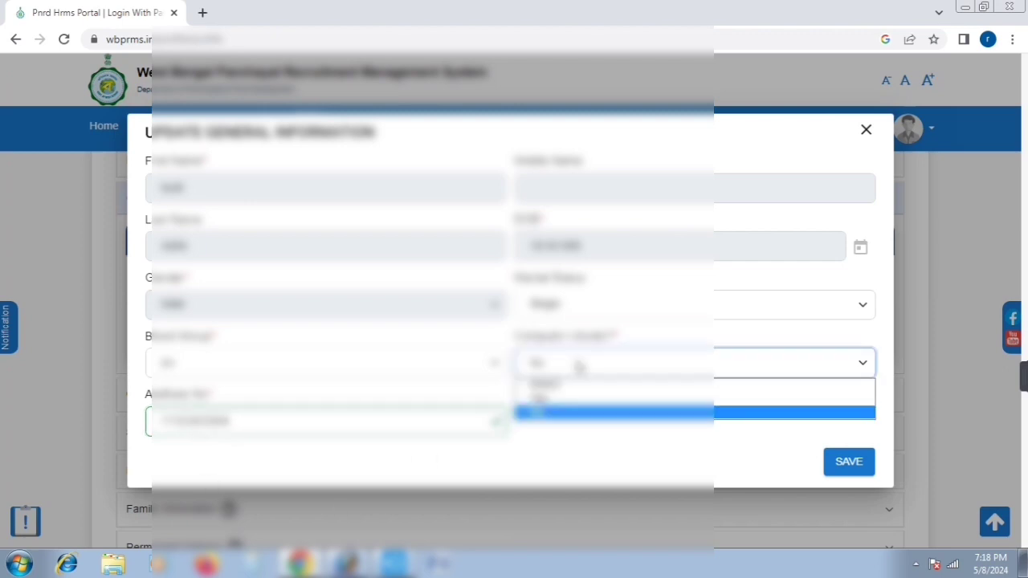
click(578, 365)
click(578, 366)
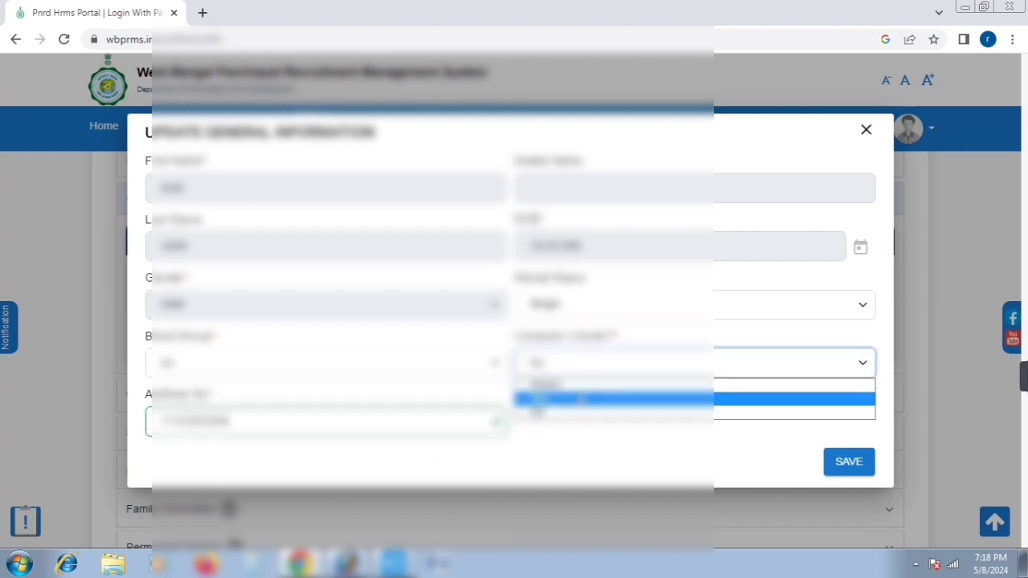
click(583, 400)
click(849, 463)
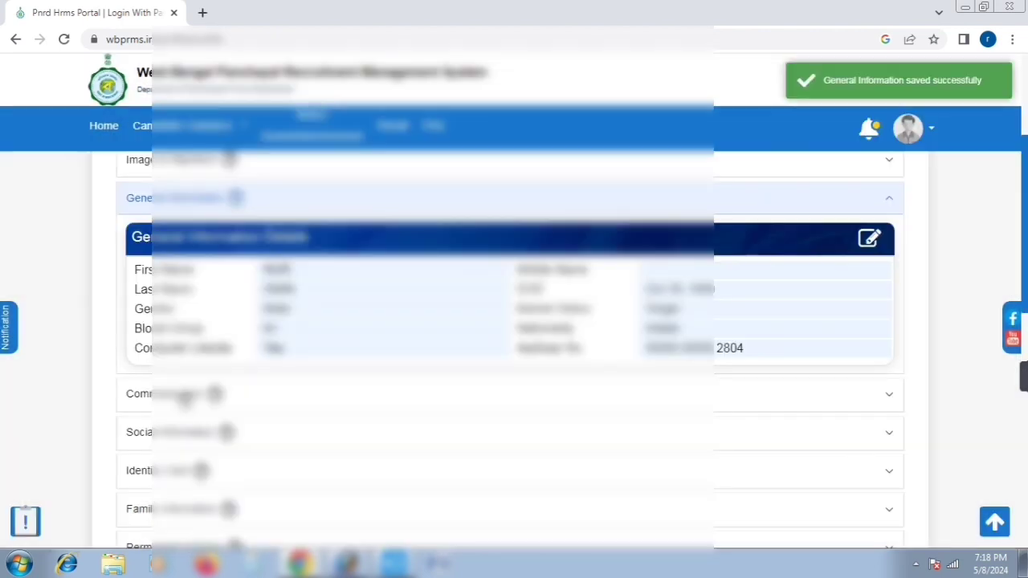
click(187, 397)
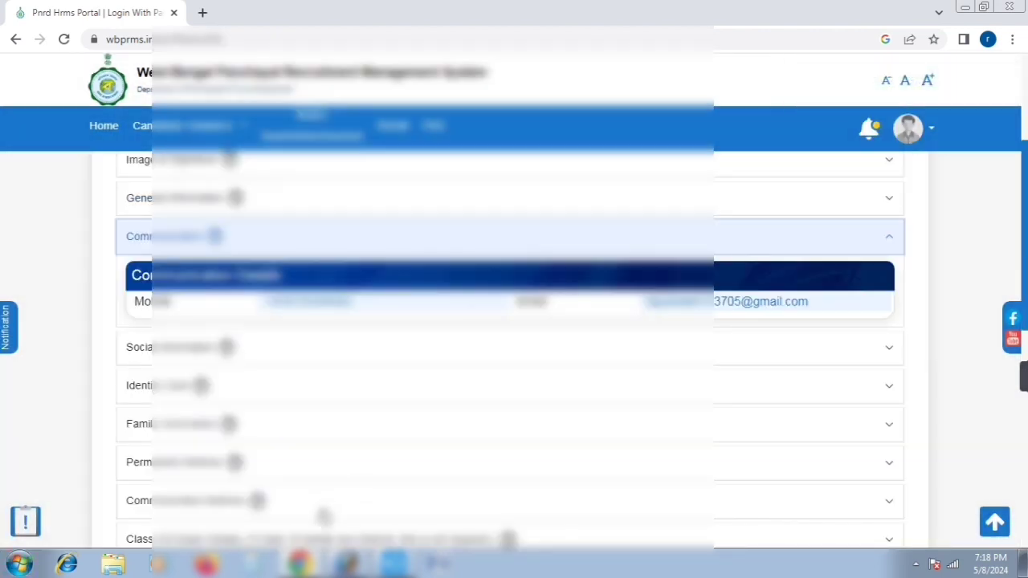
Choose the religion and social category under Social Information and save them.
scroll(322, 519, down, 1)
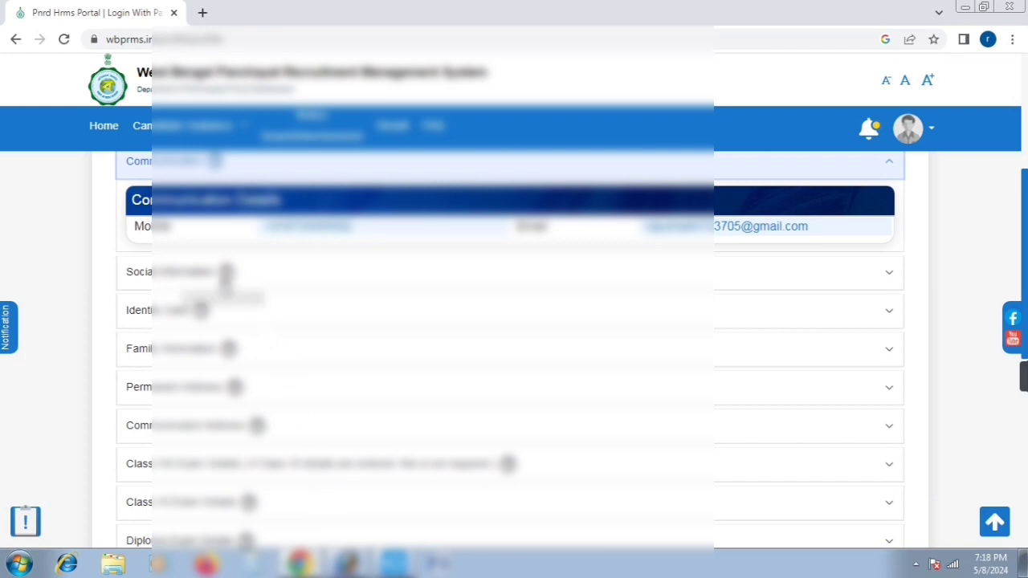
click(233, 275)
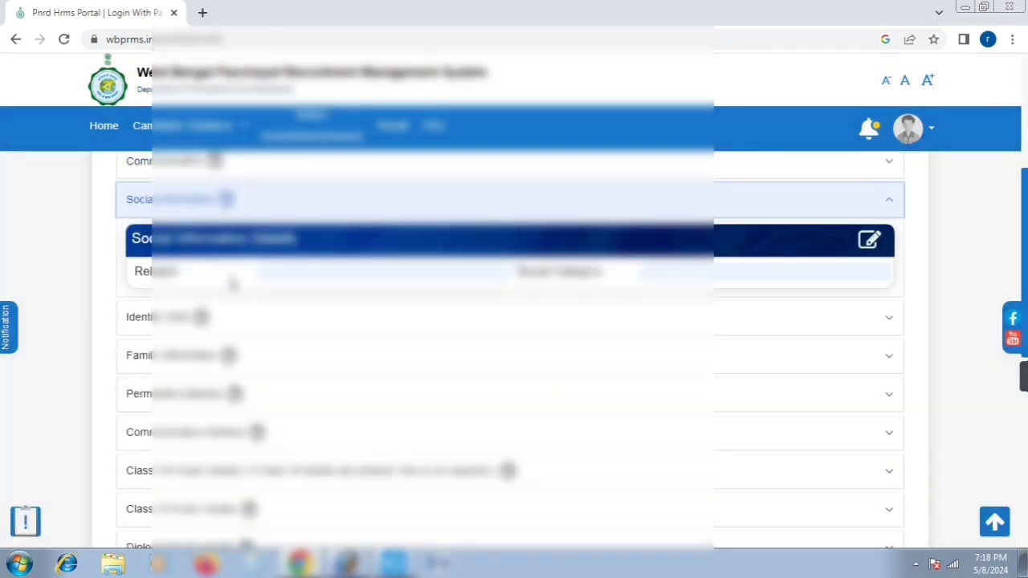
click(869, 239)
click(366, 309)
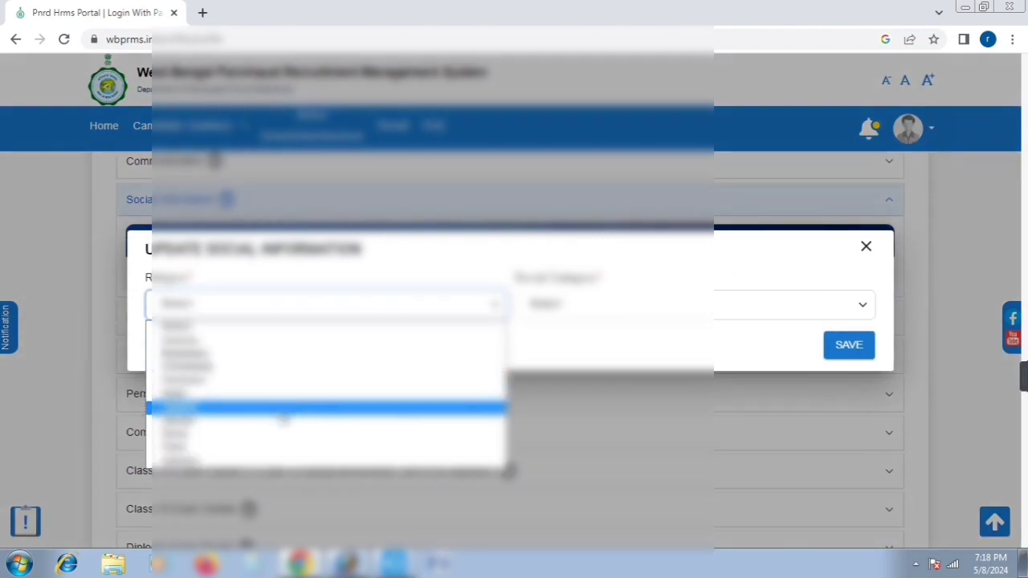
click(283, 397)
click(283, 313)
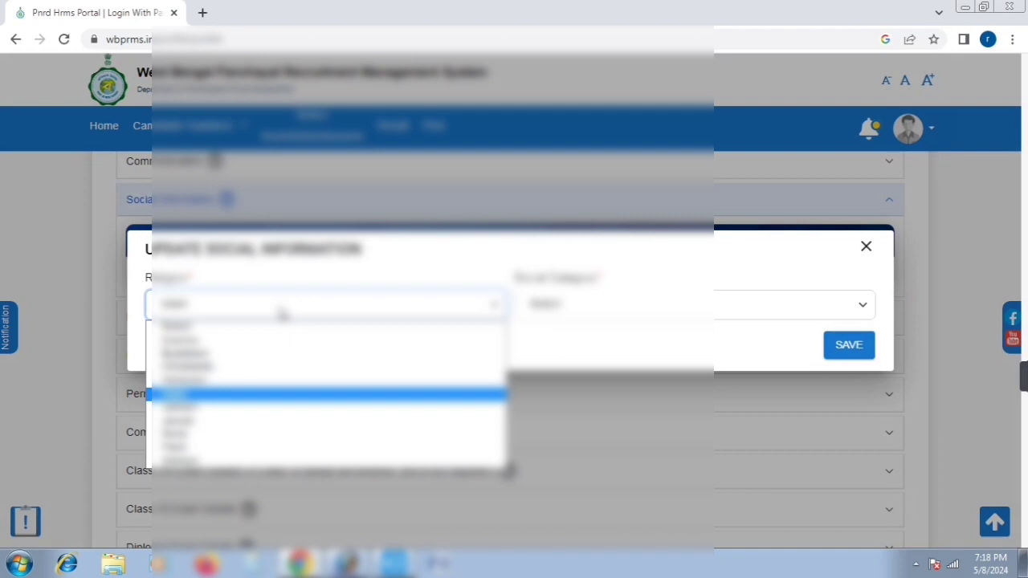
click(608, 310)
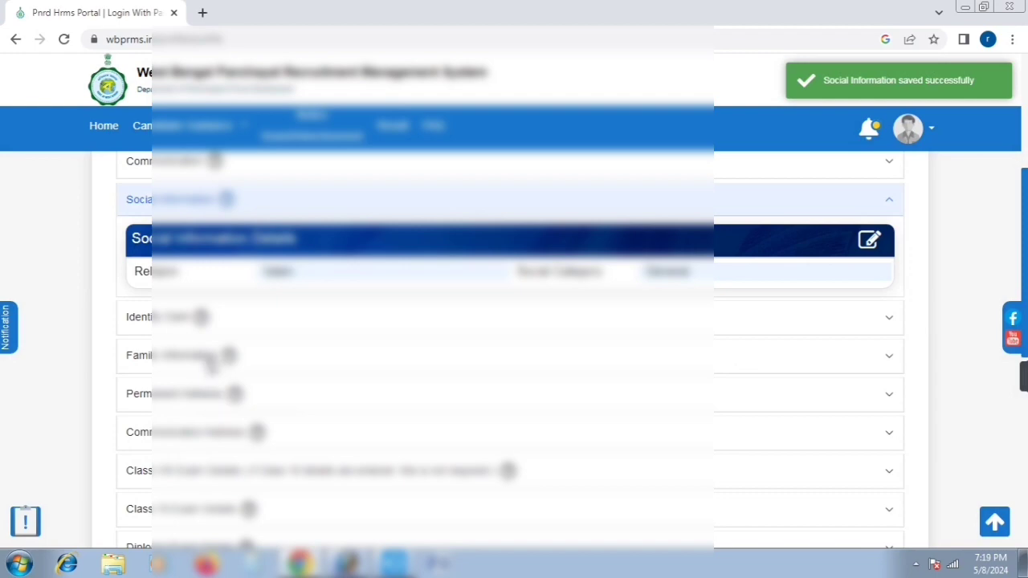
click(214, 356)
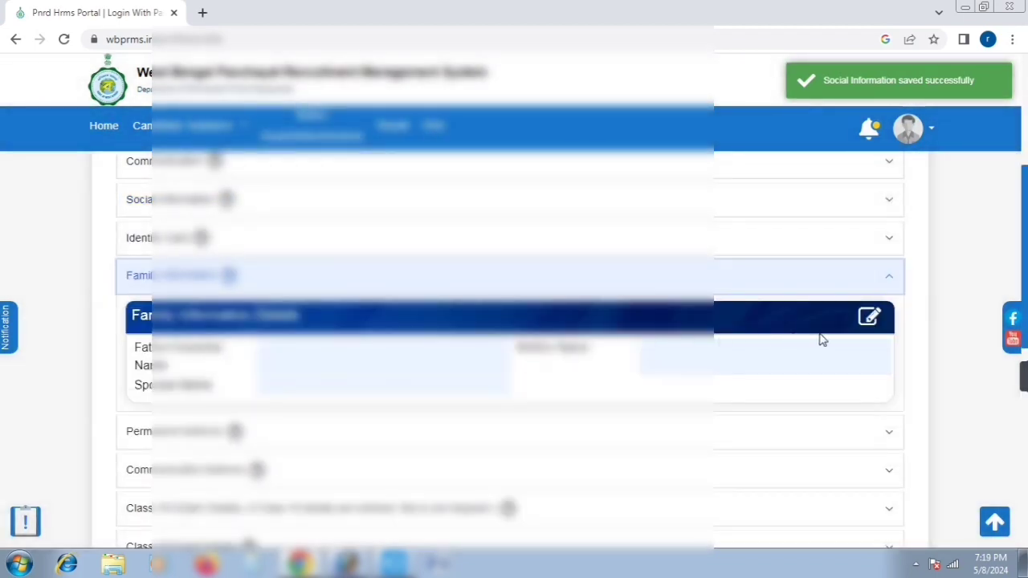
Update Family Information and Permanent Address, then expand Class 10 Exam Details.
click(870, 317)
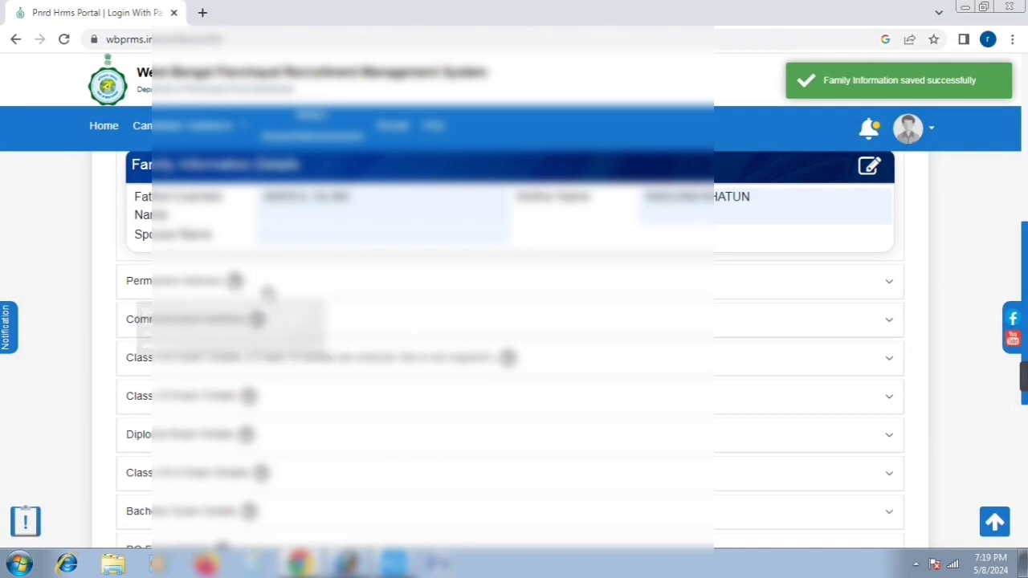
click(277, 286)
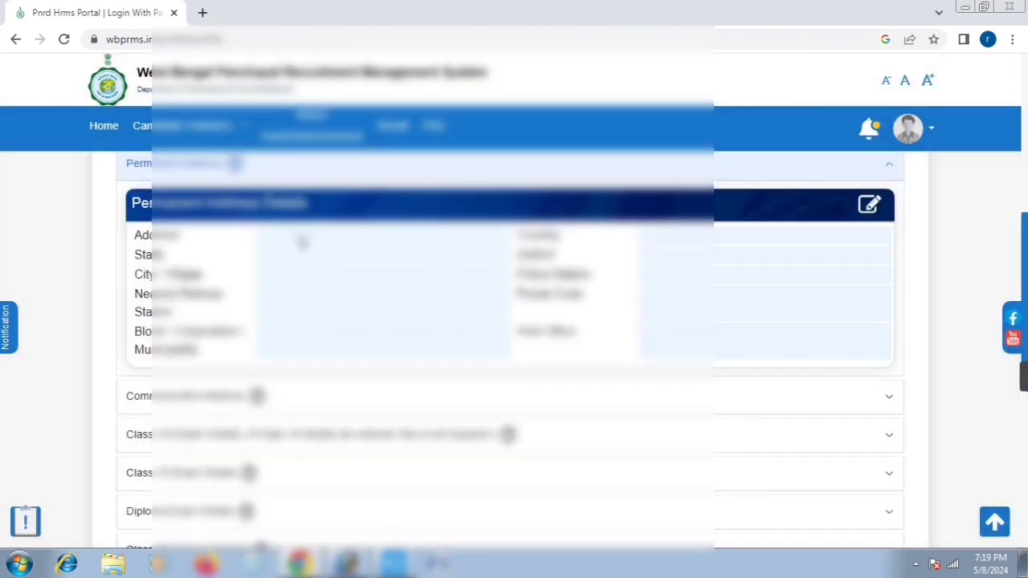
click(866, 212)
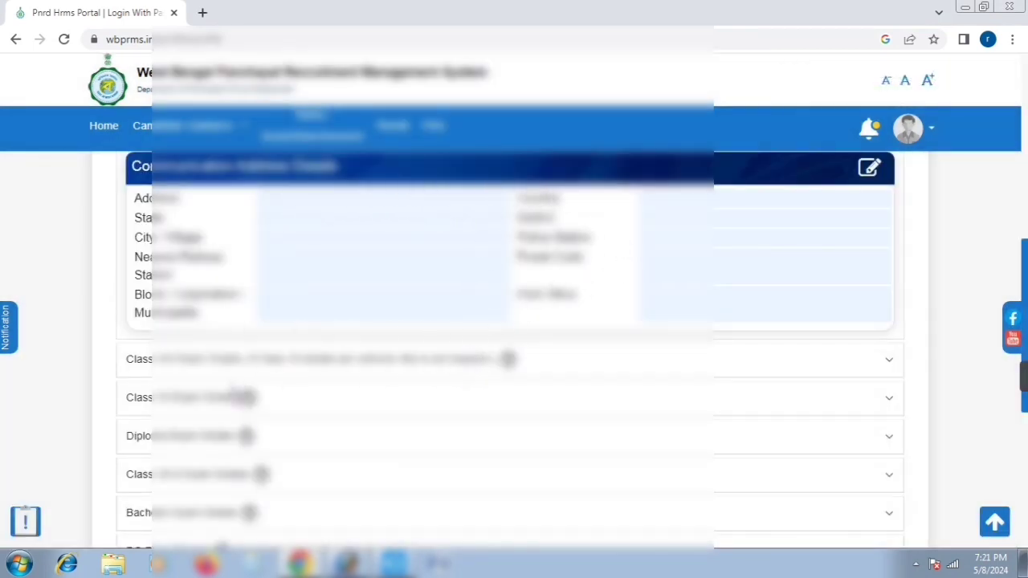
click(294, 409)
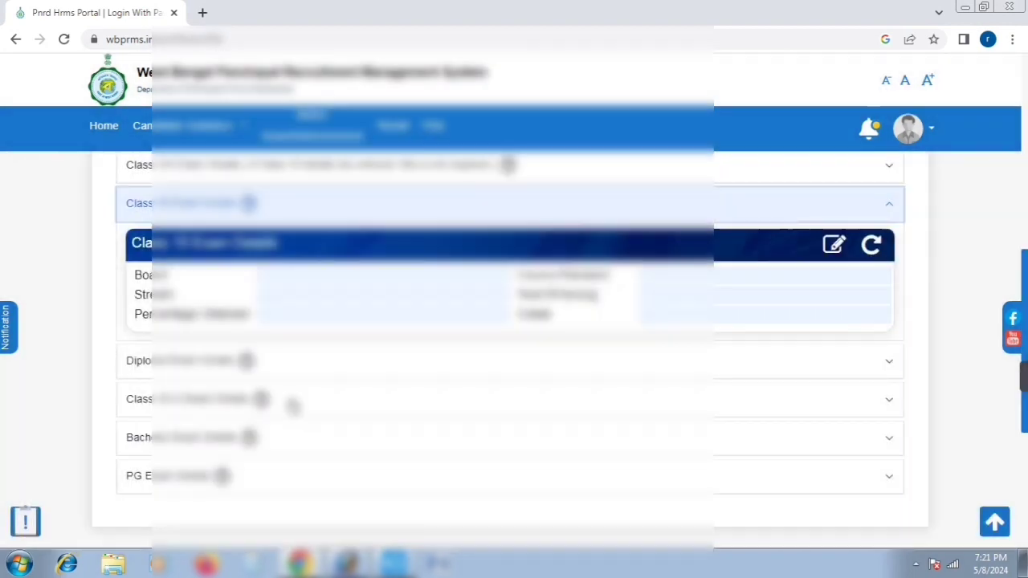
Choose the Class 10 exam board, fill Year of Passing and save the Class 10 details.
click(834, 245)
click(294, 271)
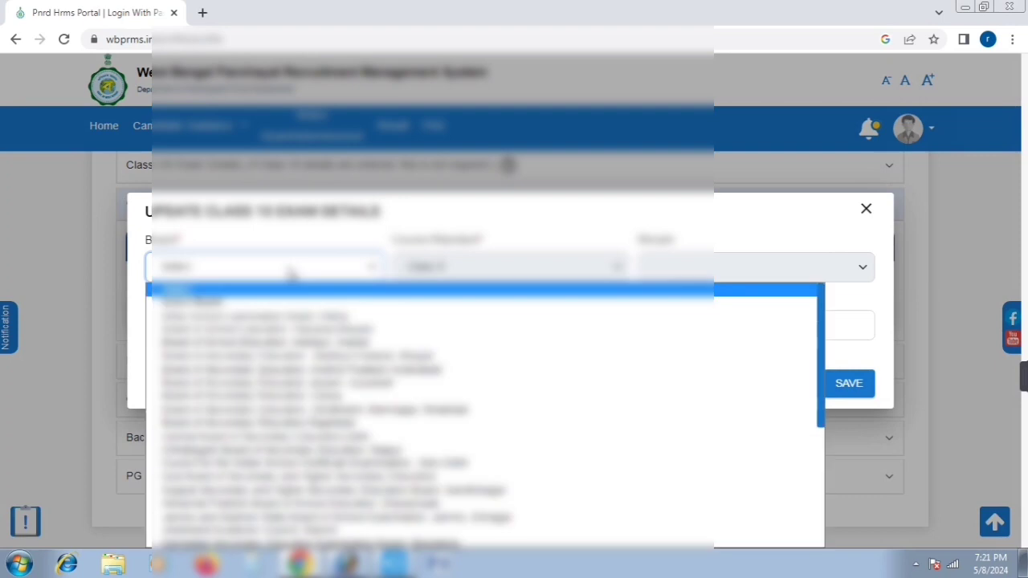
scroll(482, 385, down, 3)
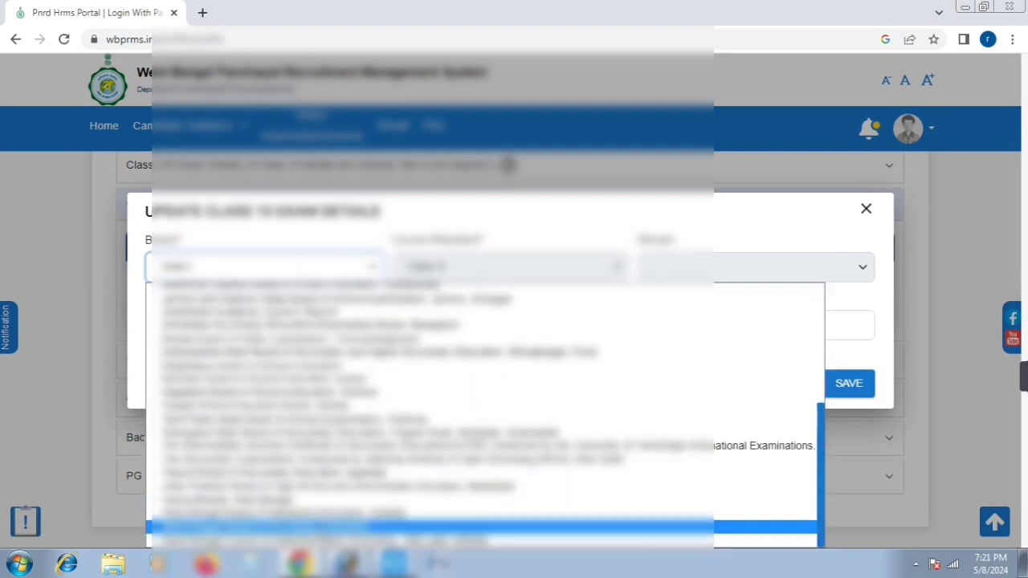
click(466, 527)
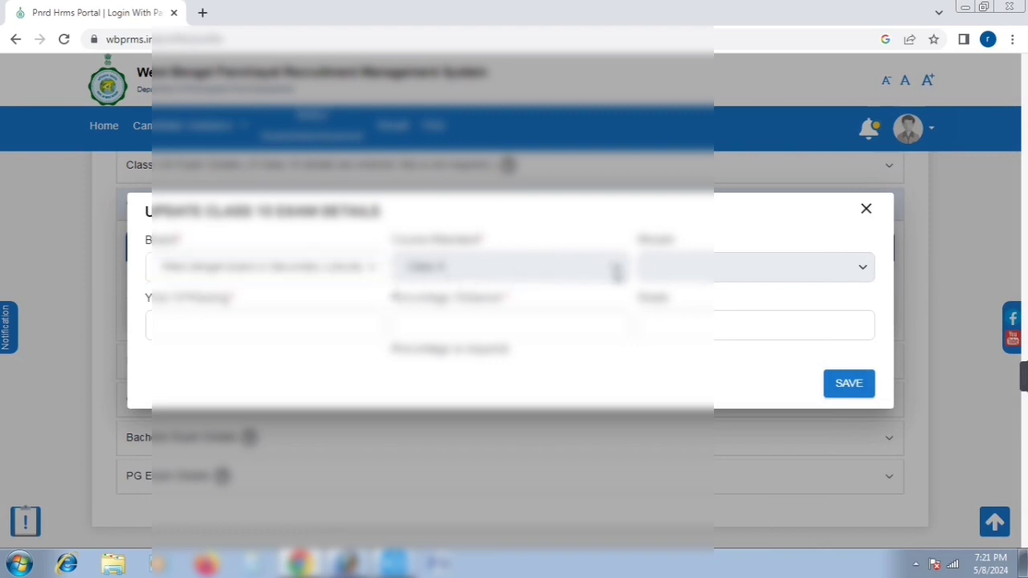
click(213, 324)
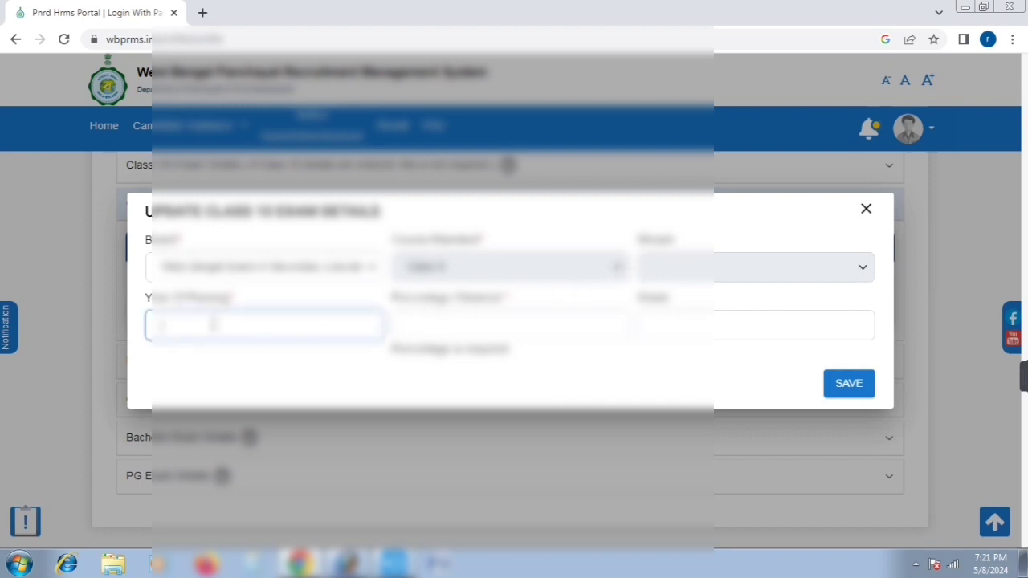
click(852, 385)
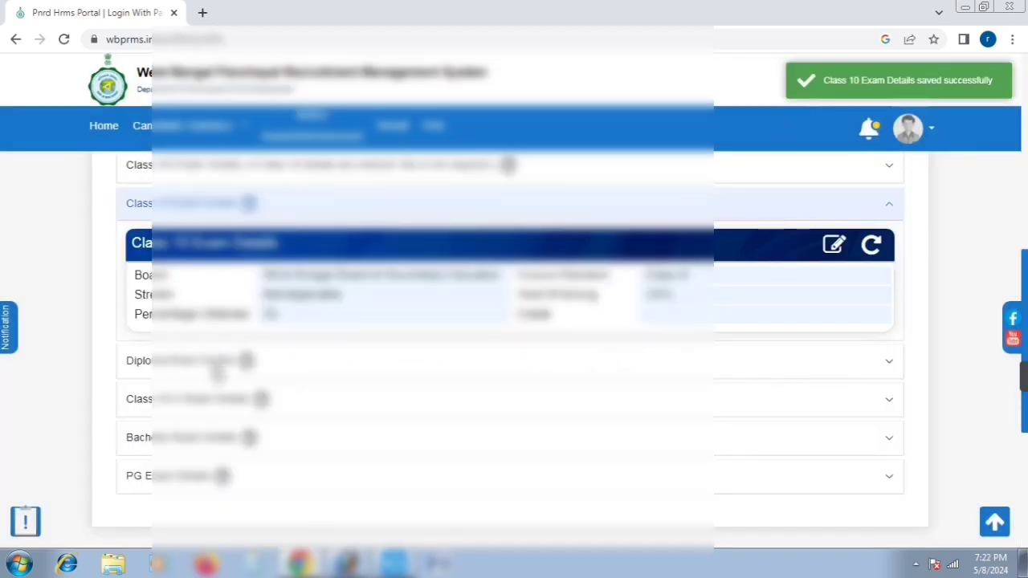
click(217, 368)
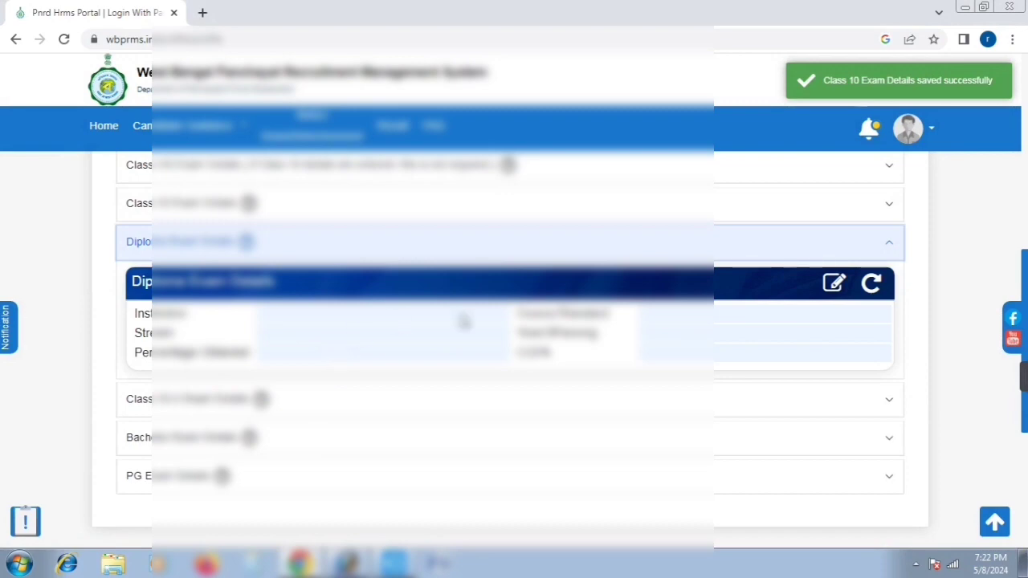
Save Diploma details, then set the Class 10+2 board to WB Council and passing year 2013.
click(838, 287)
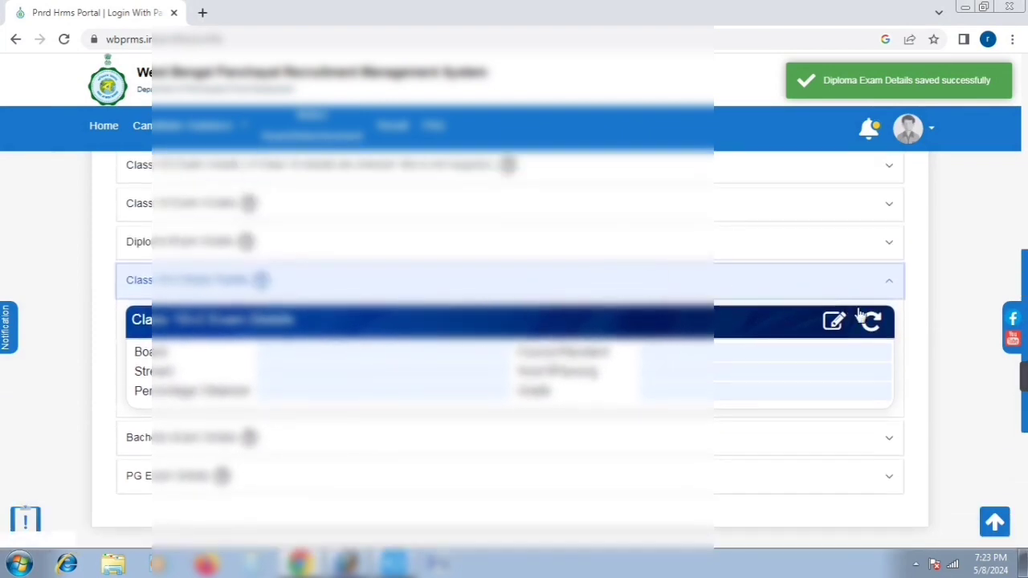
click(836, 321)
click(277, 273)
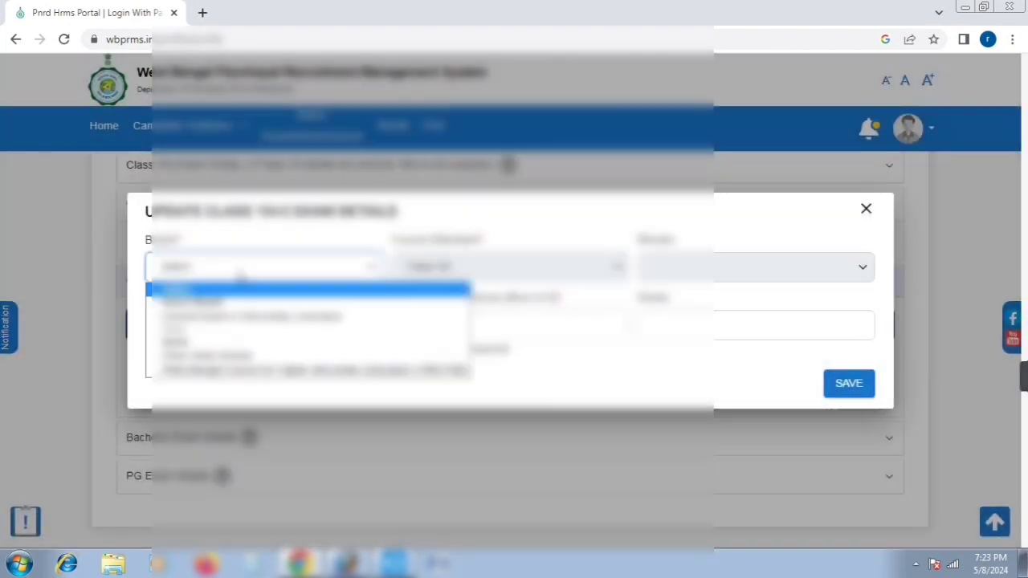
click(246, 370)
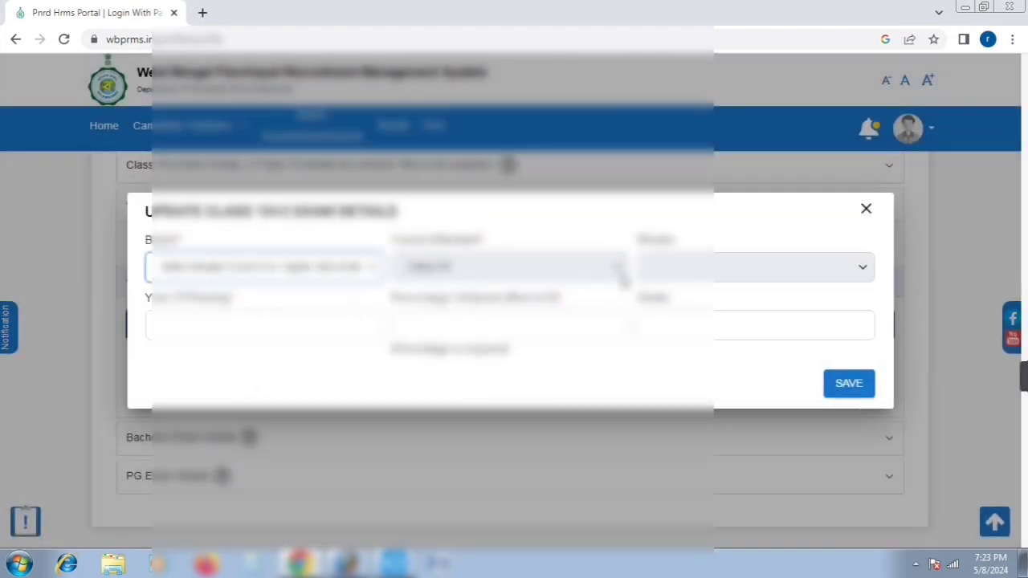
click(178, 321)
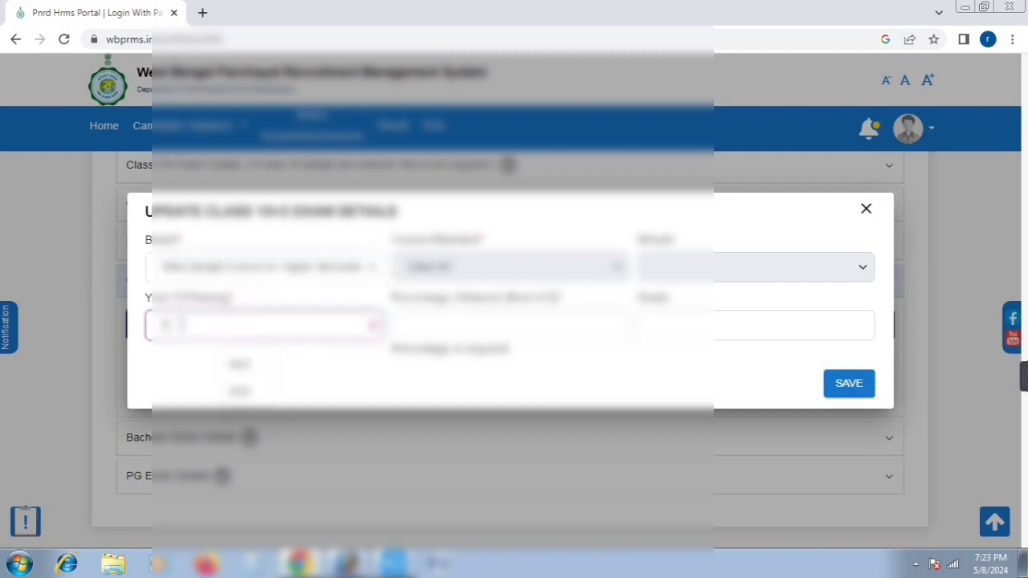
text(2013)
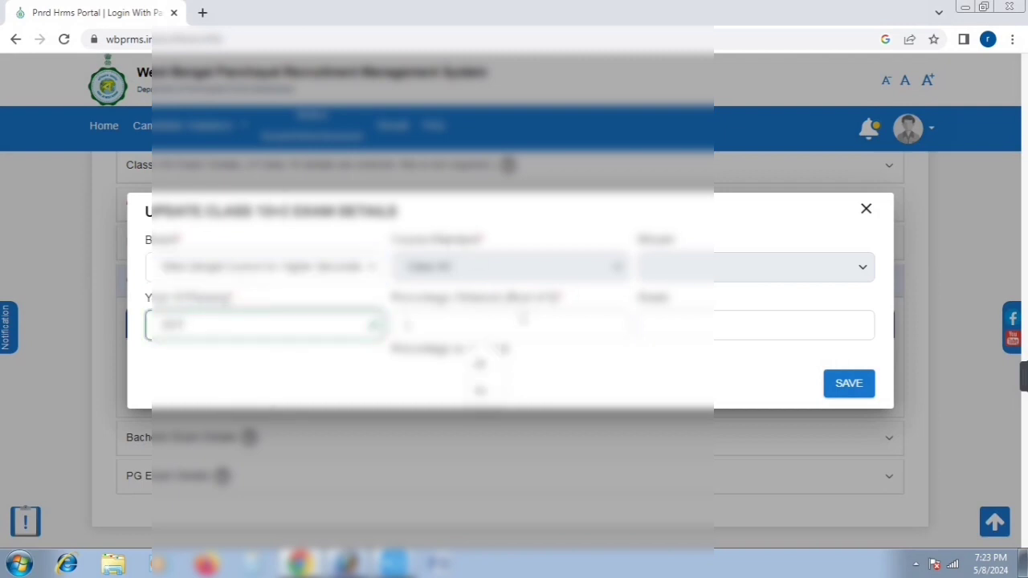
click(523, 314)
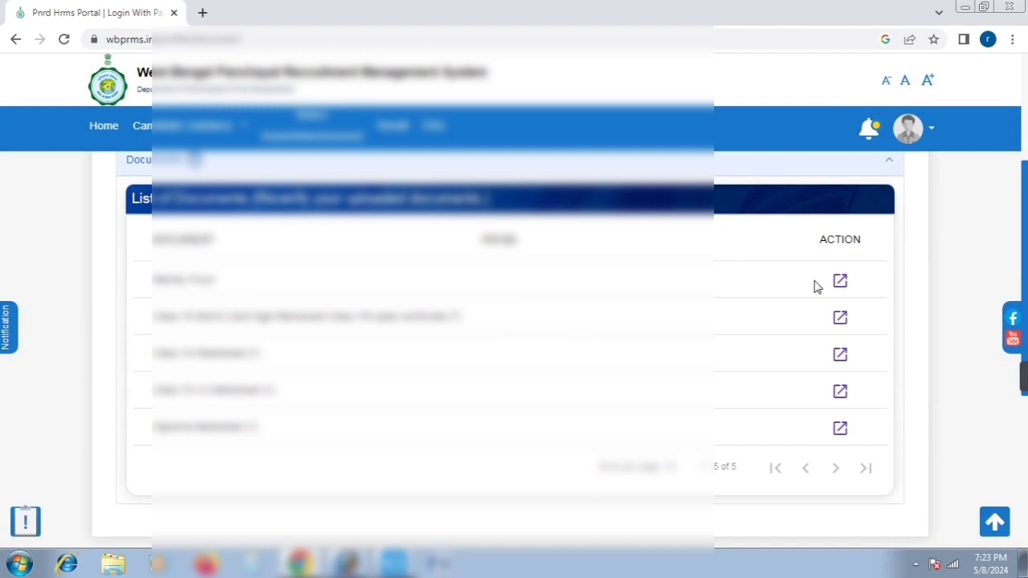
click(841, 282)
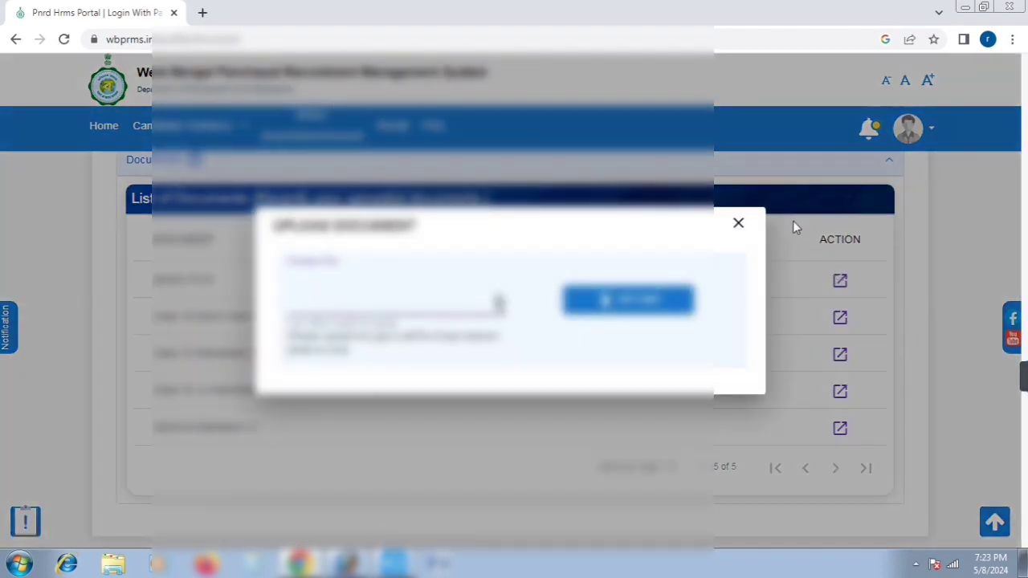
click(738, 226)
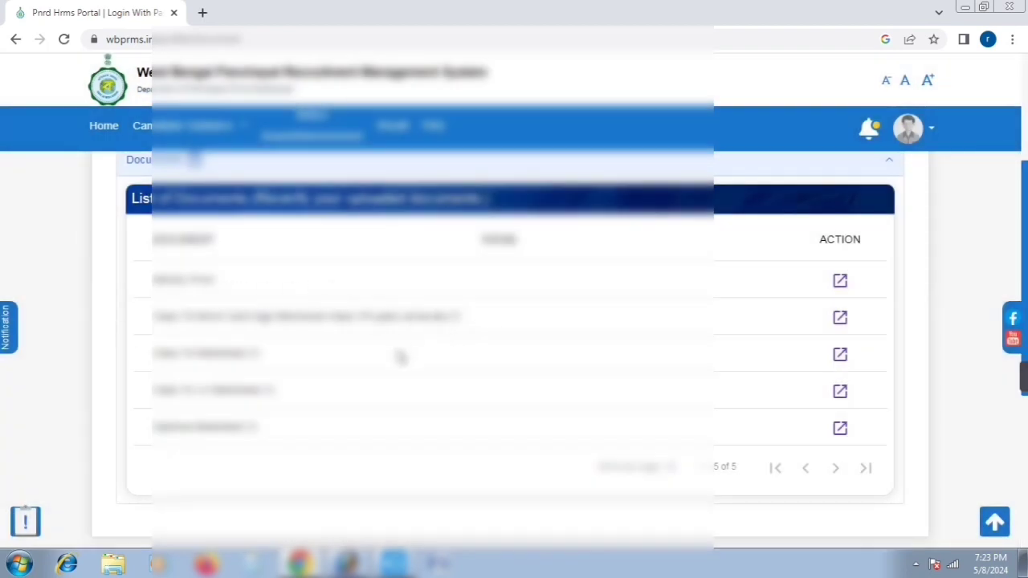
scroll(521, 391, down, 4)
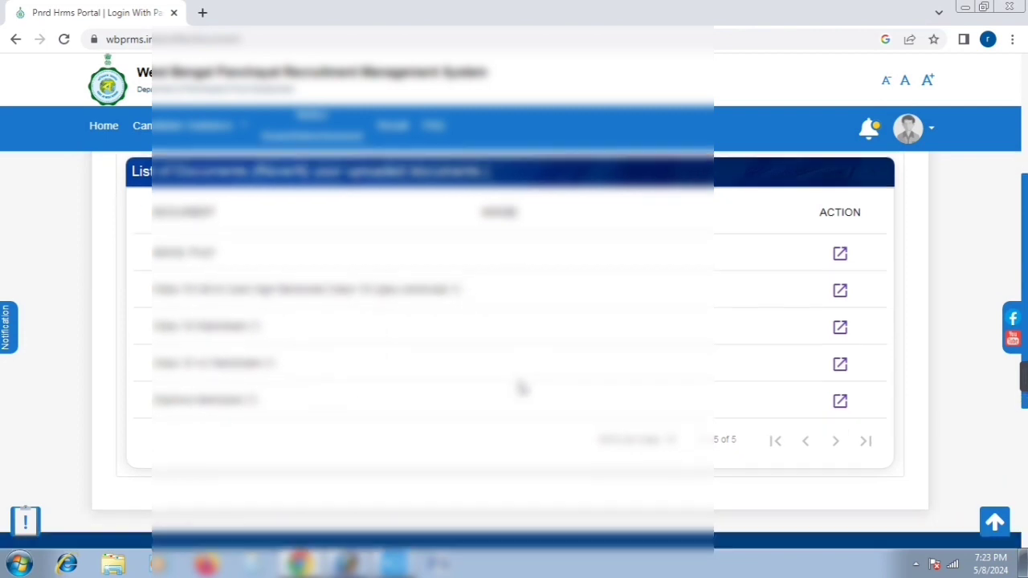
scroll(522, 388, up, 4)
scroll(453, 381, up, 3)
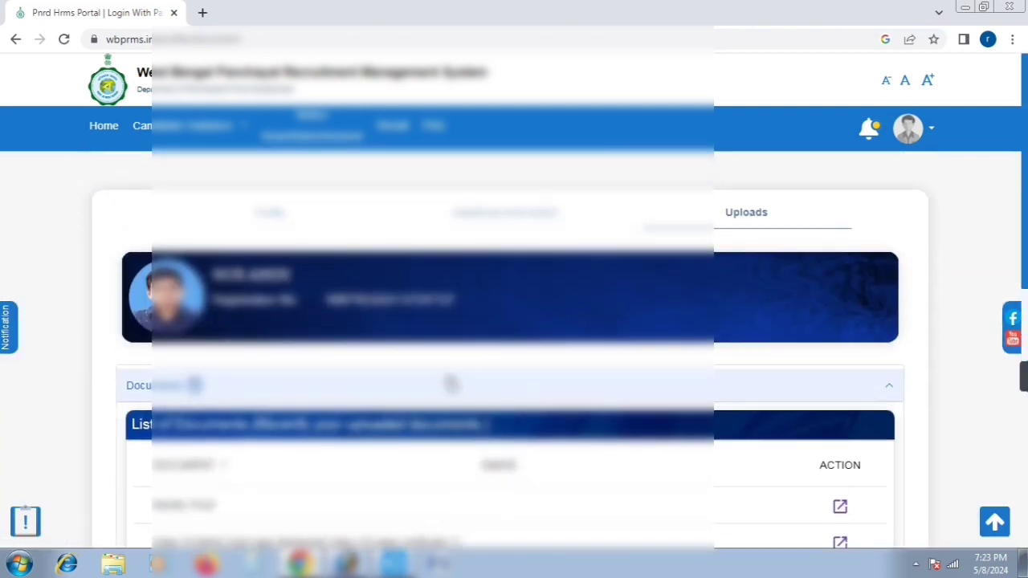
Go to the portal's Home page, then open the candidate dashboard from the profile avatar.
click(107, 134)
scroll(514, 321, down, 1)
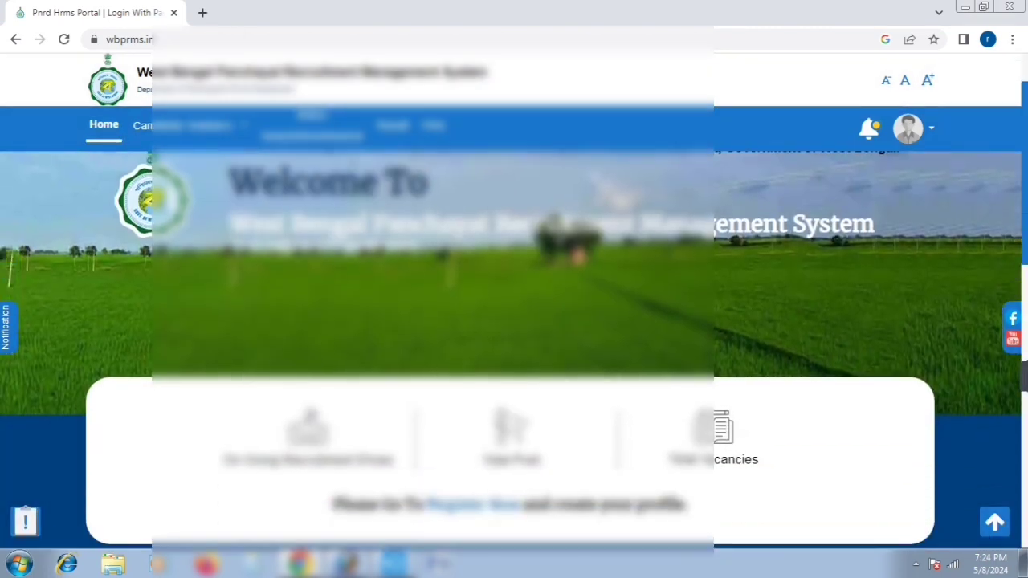
click(908, 130)
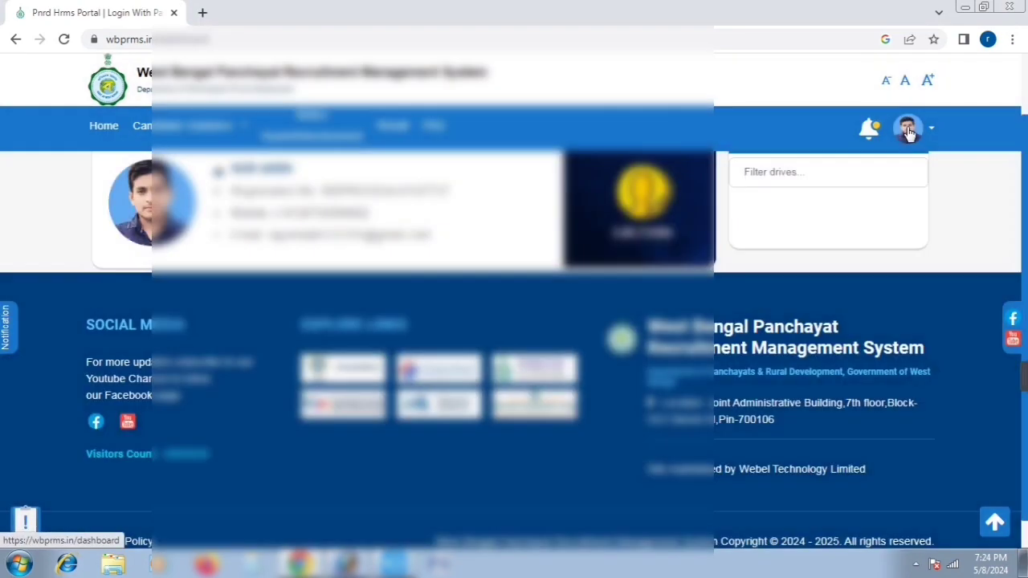